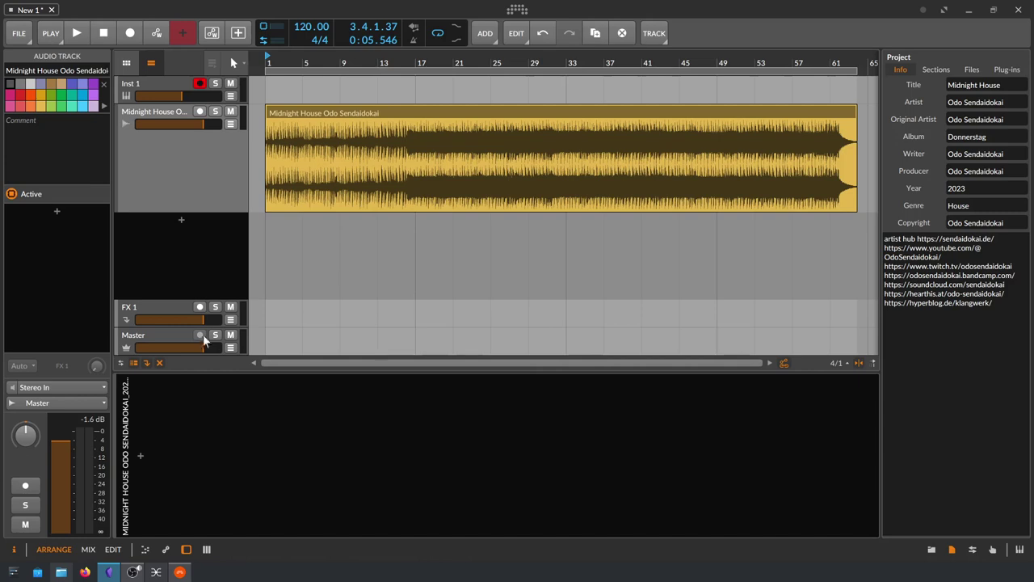
# Step: Lower the Master track's volume to about -12.4 dB and briefly play the Midnight House clip from its start
pyautogui.moveTo(204, 347); pyautogui.dragTo(177, 350)
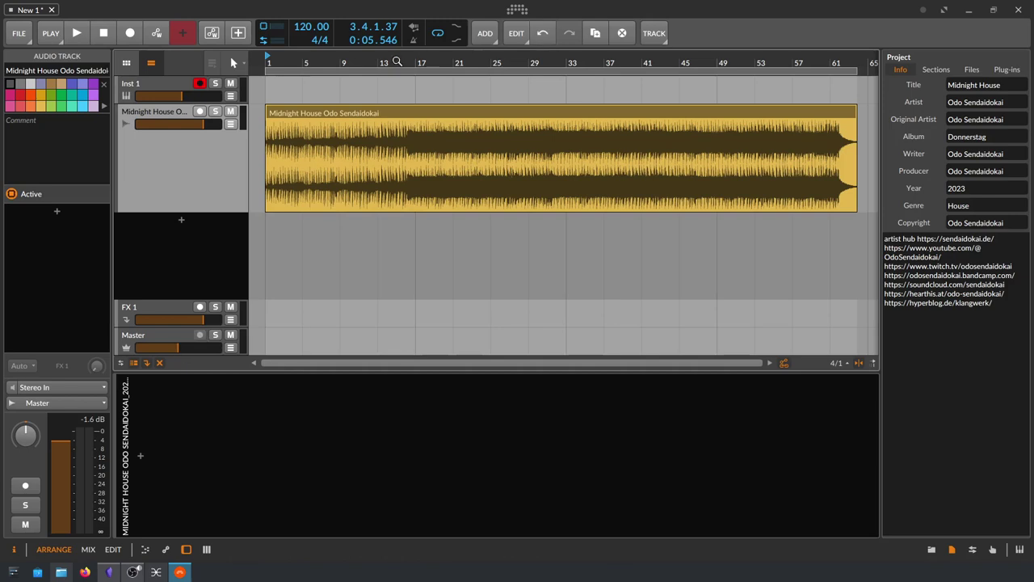
pyautogui.click(341, 111)
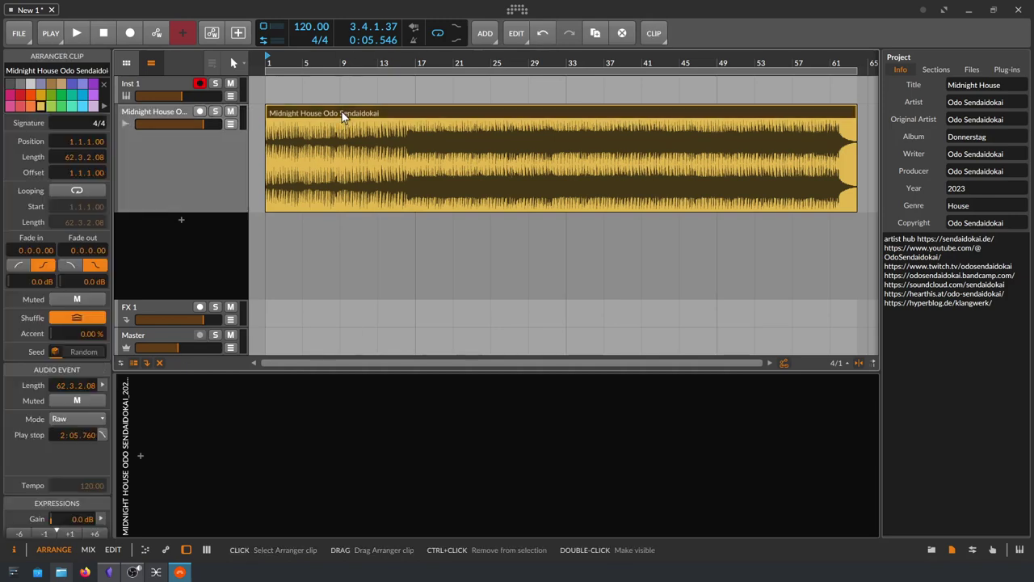
pyautogui.press('space')
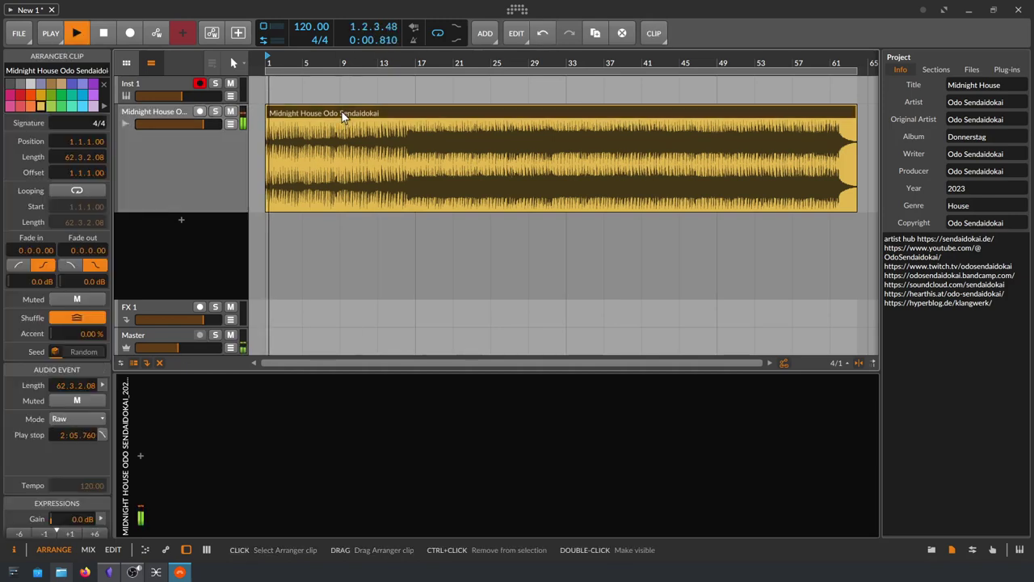
pyautogui.press('space')
# Step: Listen to the Midnight House clip from bar 17 and from bar 37, and stop playback
pyautogui.click(419, 101)
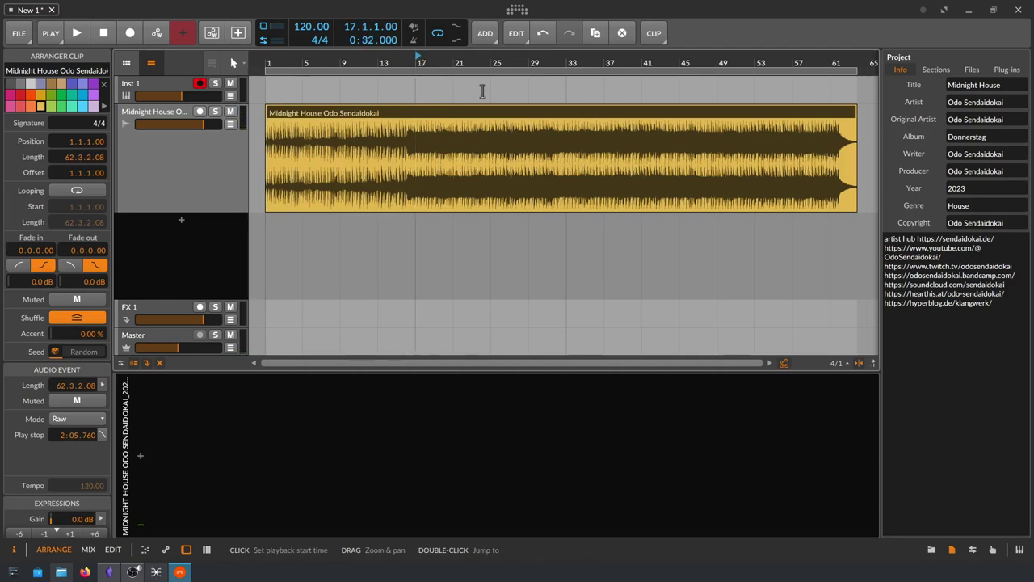
pyautogui.press('space')
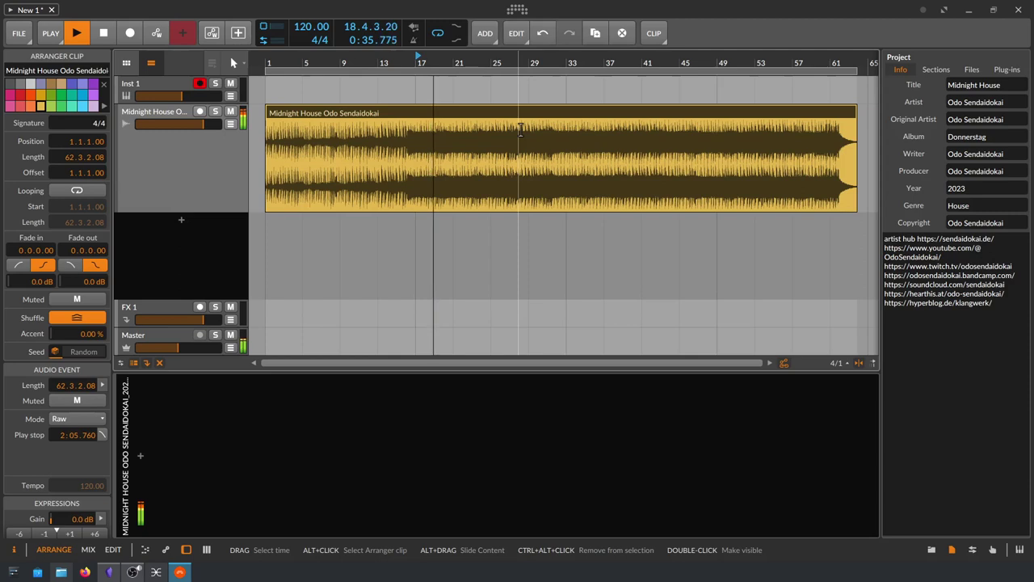
pyautogui.click(606, 162)
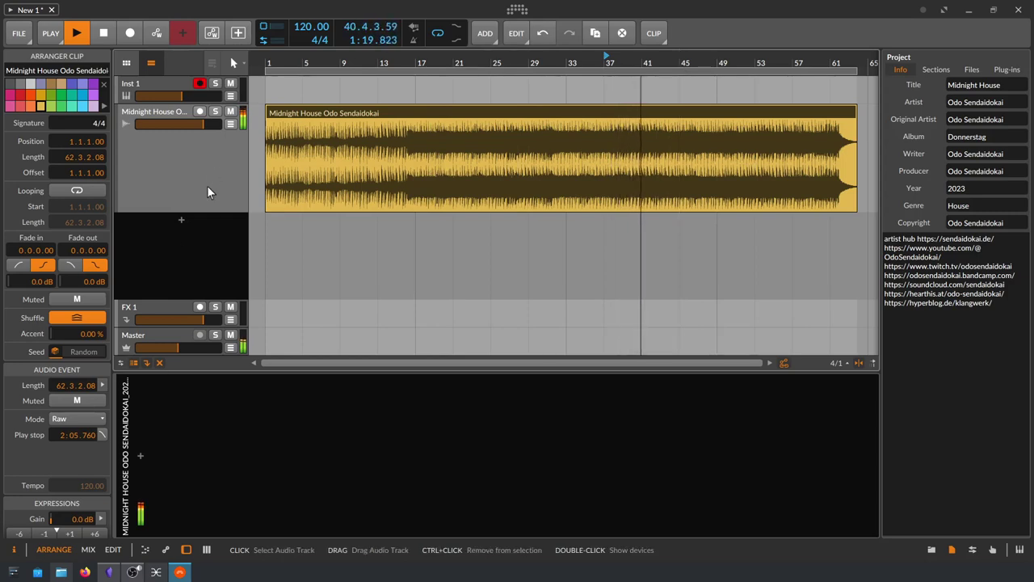
pyautogui.press('space')
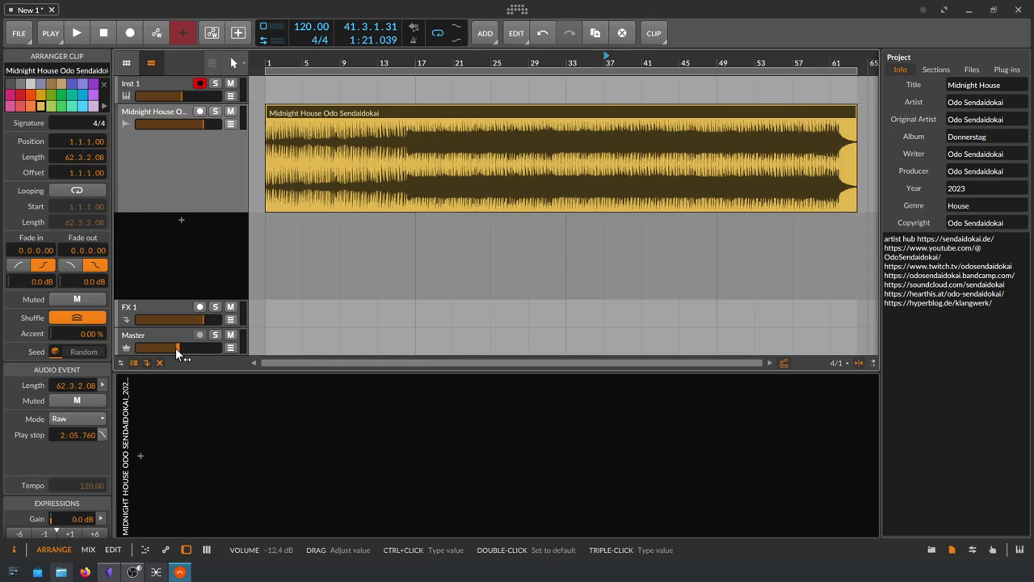
# Step: Pull the Master volume fully down, start playback, raise it to about -38.7 dB while listening, and stop
pyautogui.moveTo(176, 347); pyautogui.dragTo(136, 347)
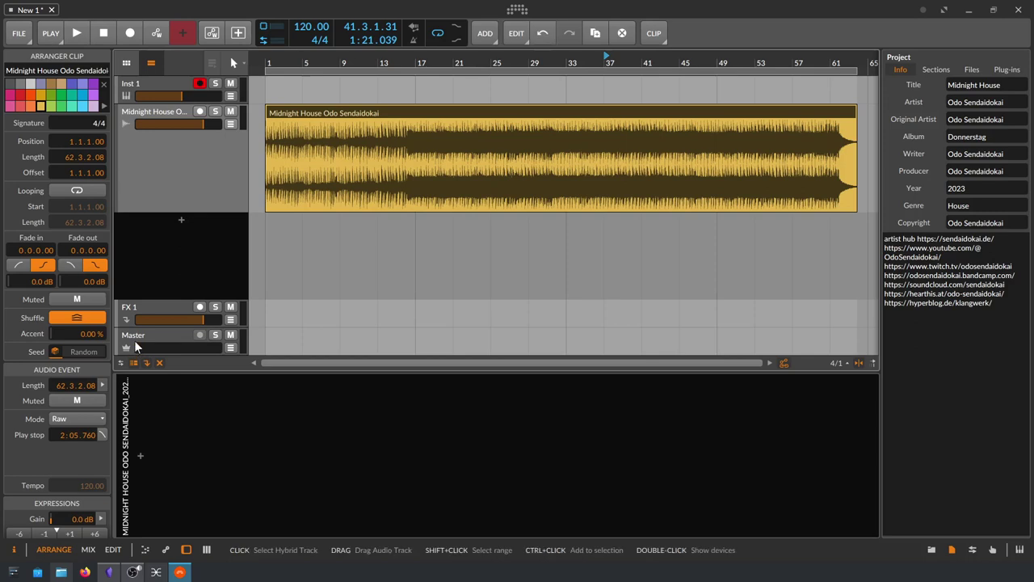
pyautogui.press('space')
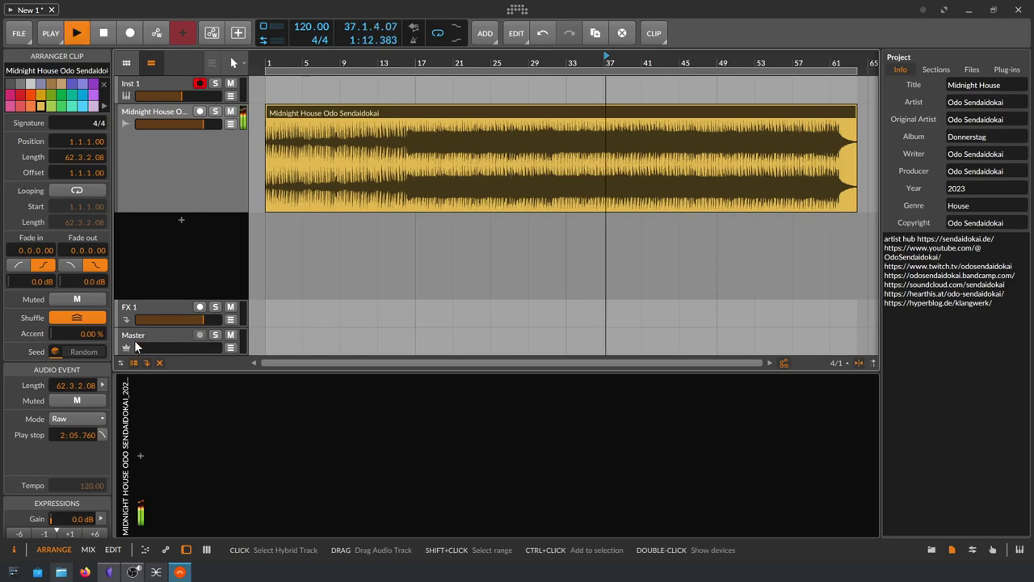
pyautogui.moveTo(135, 346); pyautogui.dragTo(149, 347)
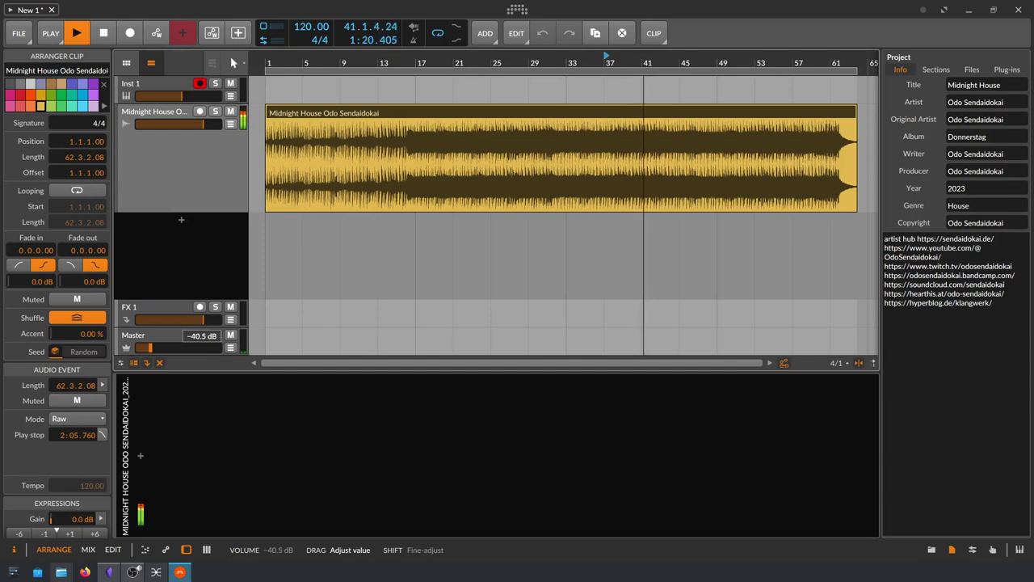
pyautogui.moveTo(149, 348)
pyautogui.mouseDown()
pyautogui.moveTo(161, 347)
pyautogui.moveTo(150, 349)
pyautogui.mouseUp()
pyautogui.press('space')
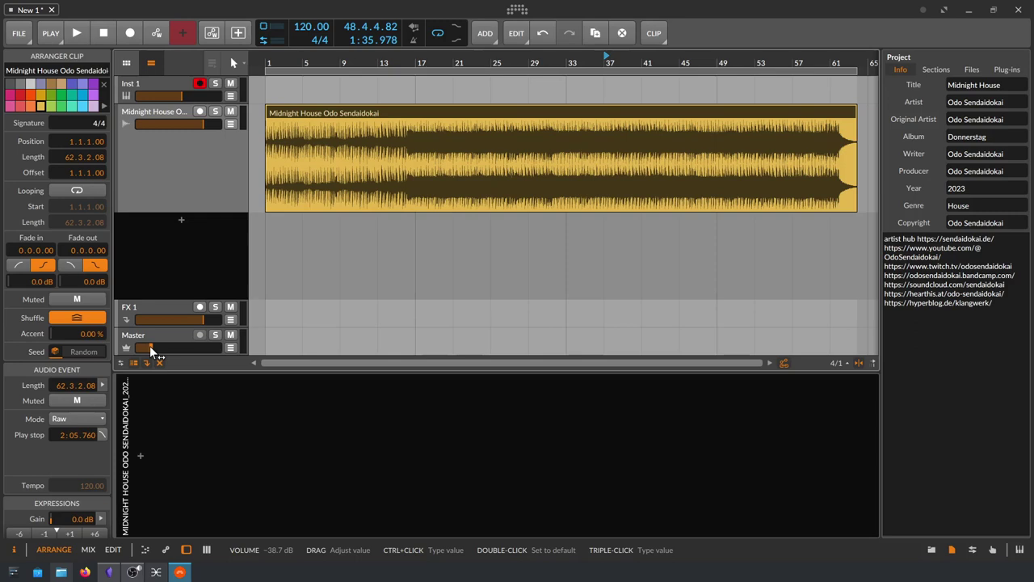
# Step: Raise the Master volume back to its earlier reduced level and play the song with the Master track selected to check its meter
pyautogui.moveTo(150, 349); pyautogui.dragTo(176, 347)
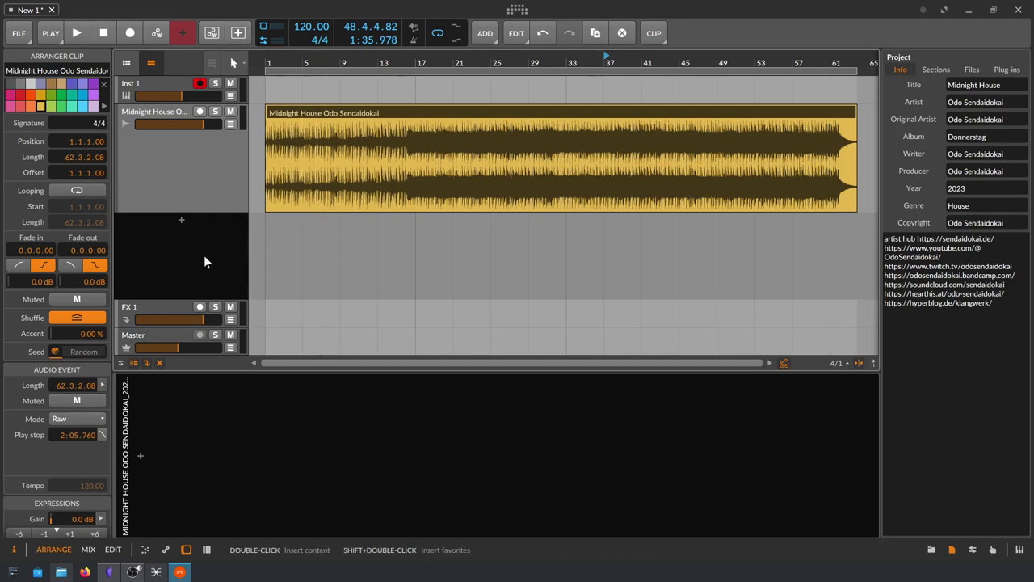
pyautogui.click(175, 336)
pyautogui.press('space')
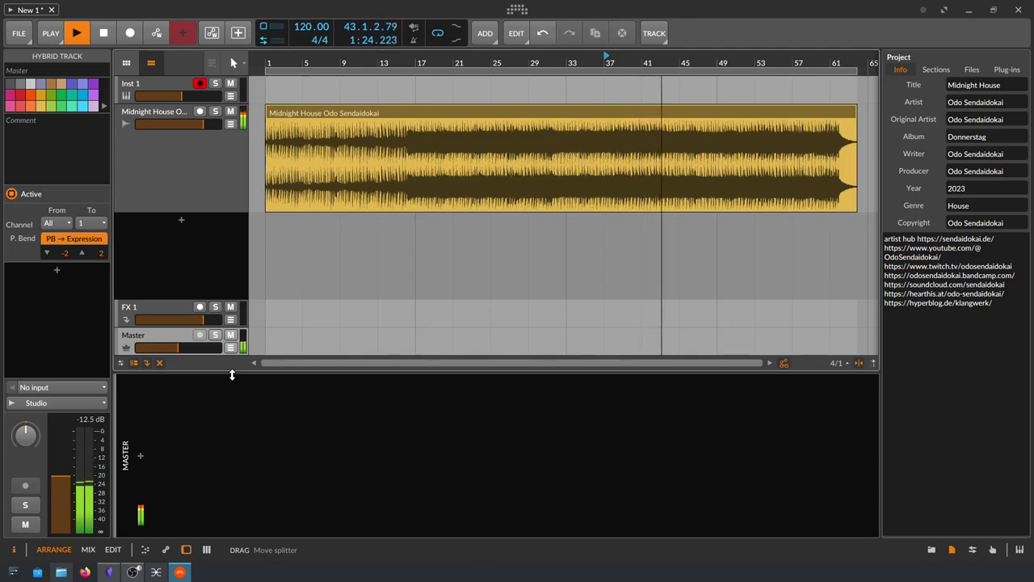
pyautogui.press('space')
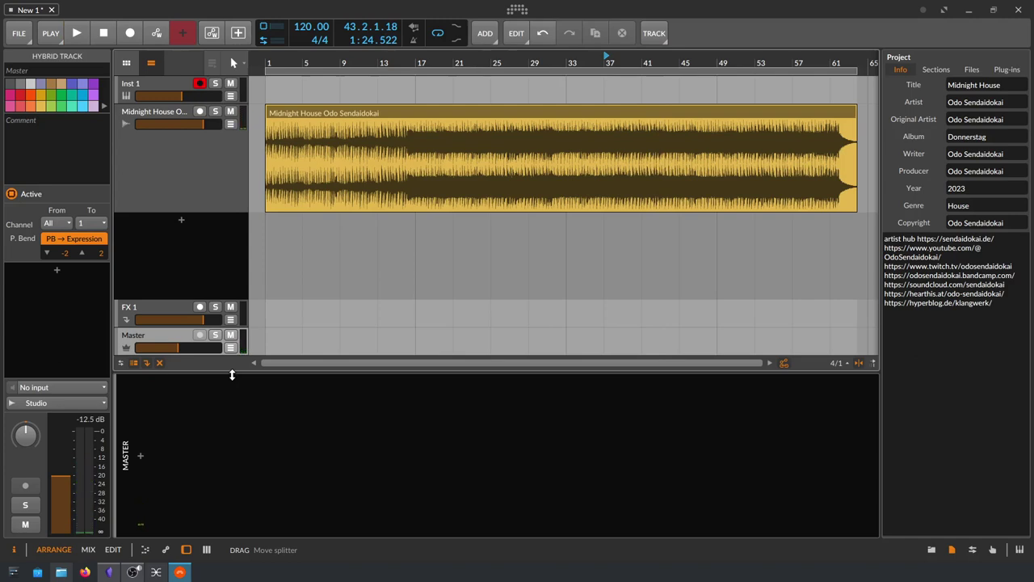
# Step: Set the Master track's volume to exactly 0 dB
pyautogui.keyDown('ctrl'); pyautogui.click(175, 348); pyautogui.keyUp('ctrl')
pyautogui.write('0 dB')
pyautogui.press('Return')
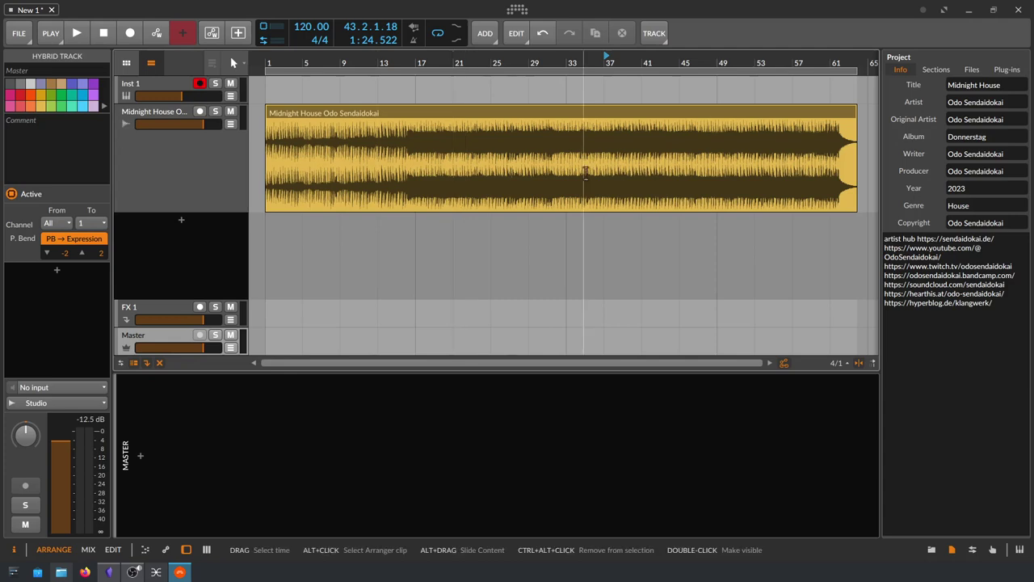
# Step: Play the song from bar 37 while raising the system output volume, and turn it down slightly after stopping playback
pyautogui.press('space')
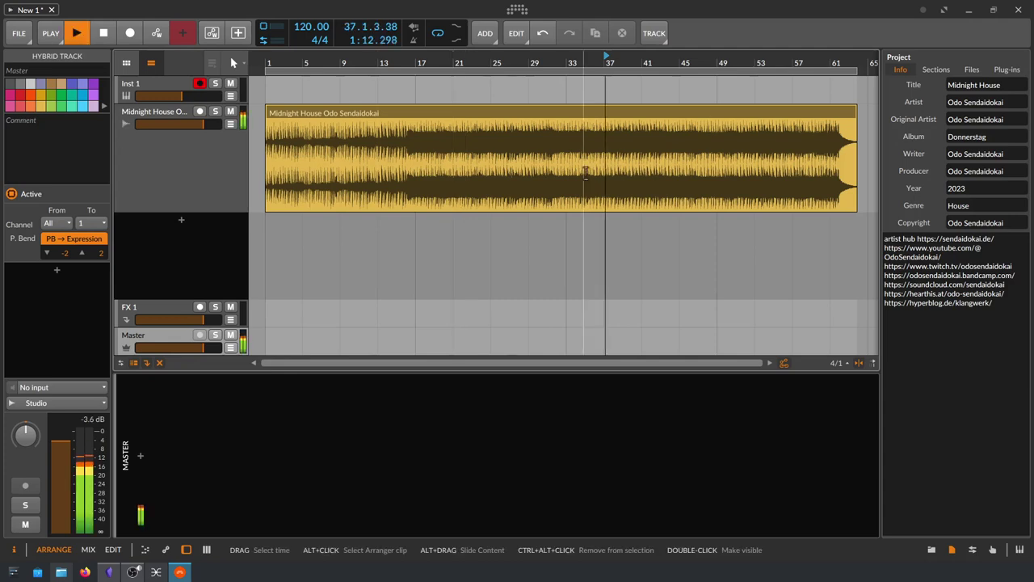
pyautogui.press('XF86AudioRaiseVolume')
pyautogui.press('XF86AudioRaiseVolume')
pyautogui.press('XF86AudioRaiseVolume')
pyautogui.press('XF86AudioRaiseVolume')
pyautogui.press('XF86AudioRaiseVolume')
pyautogui.press('XF86AudioRaiseVolume')
pyautogui.press('XF86AudioRaiseVolume')
pyautogui.press('XF86AudioRaiseVolume')
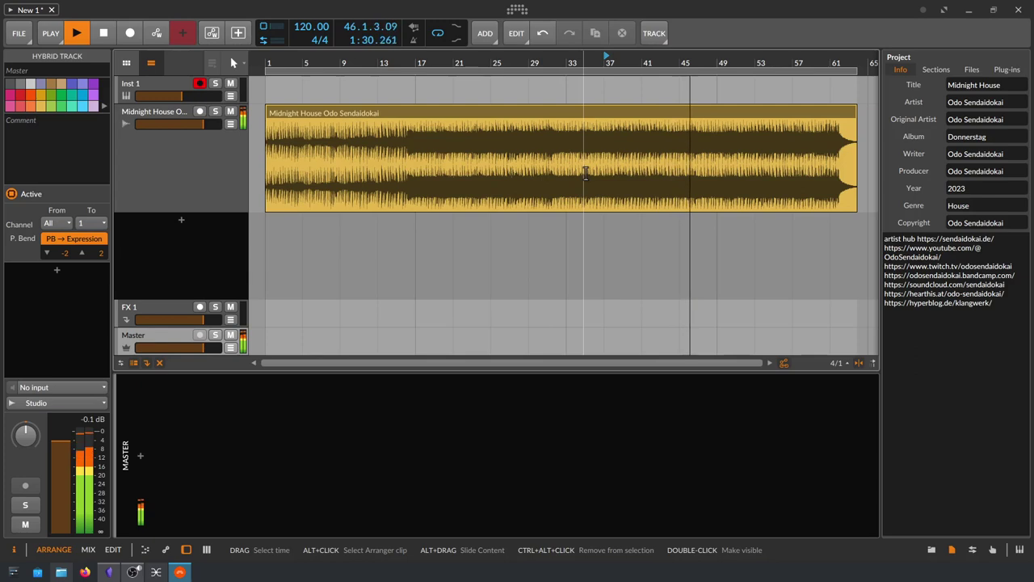
pyautogui.press('space')
pyautogui.press('XF86AudioLowerVolume')
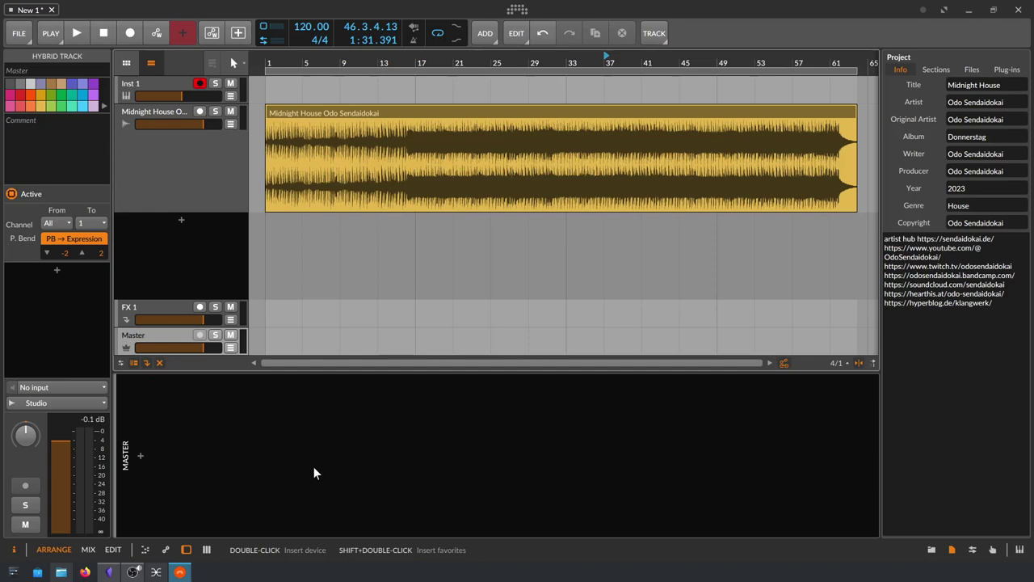
# Step: Add a Chain container device to the Master track
pyautogui.click(138, 457)
pyautogui.write('chain')
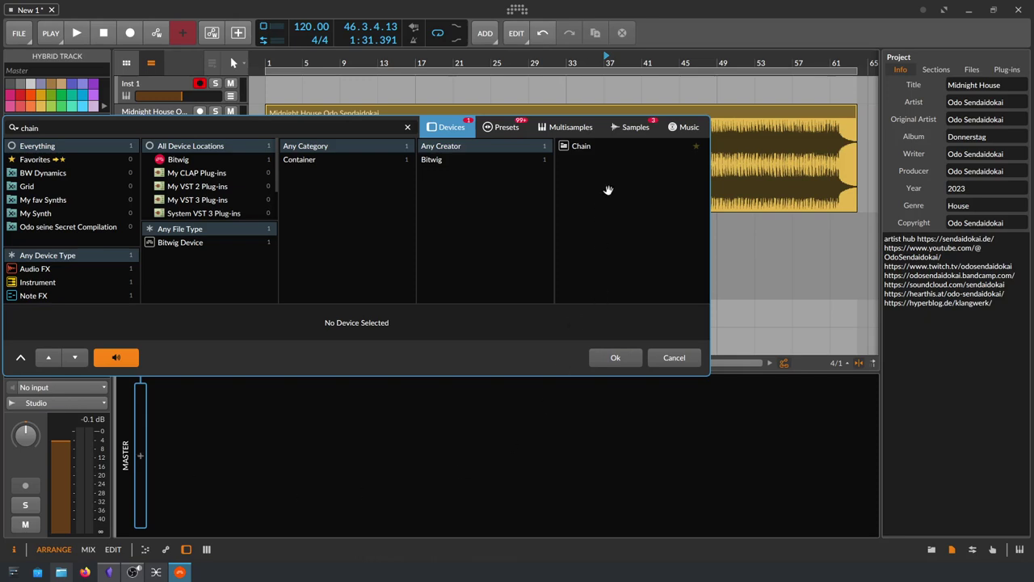
pyautogui.click(598, 142)
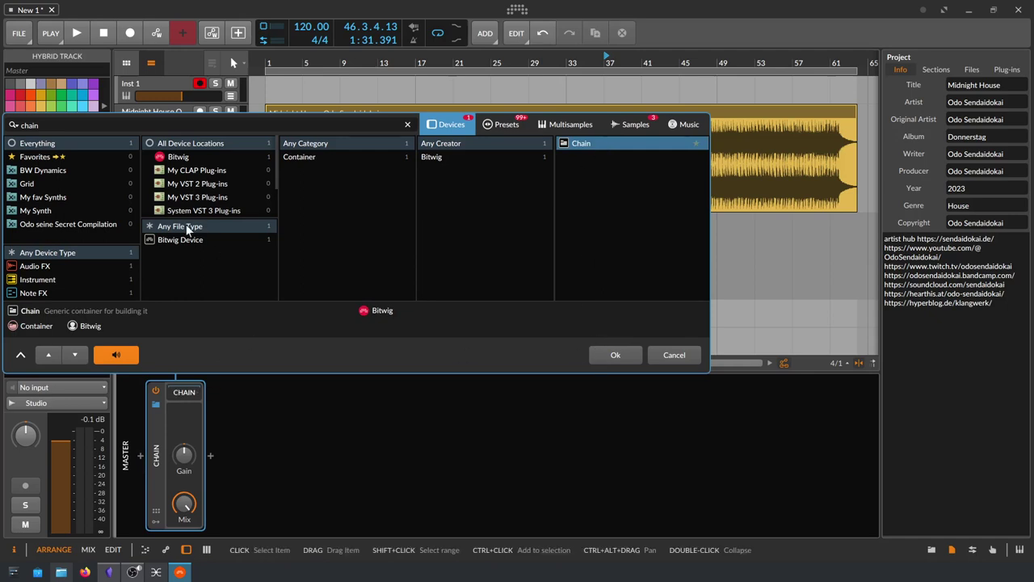
# Step: Insert a Ladder filter inside the Chain device on the Master track
pyautogui.click(209, 456)
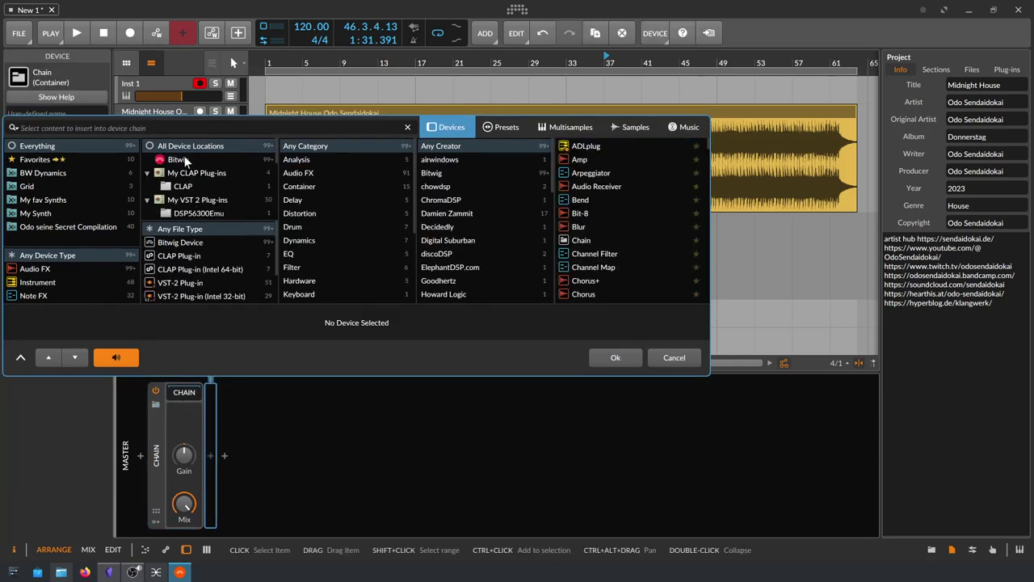
pyautogui.write('ladd')
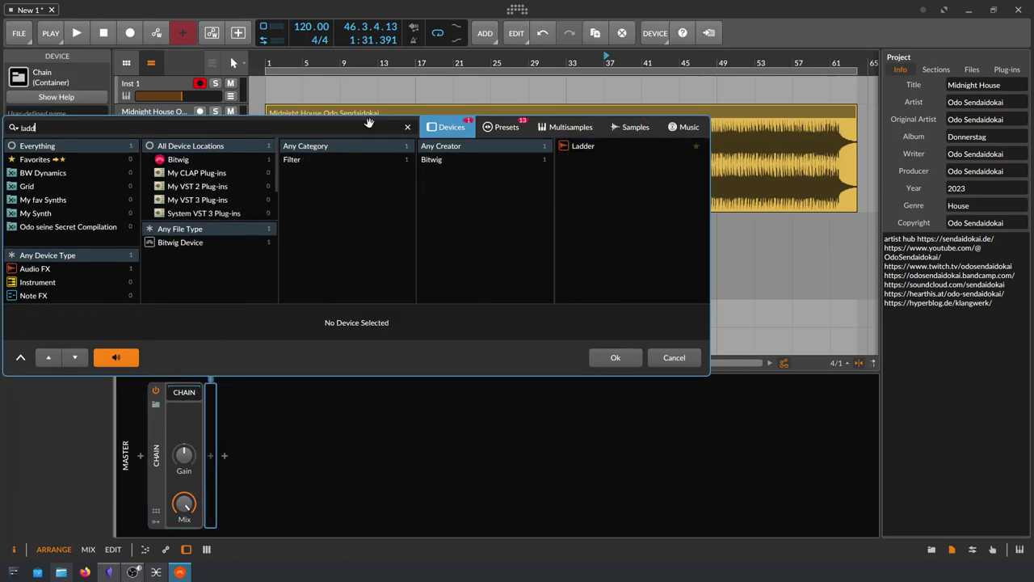
pyautogui.click(572, 146)
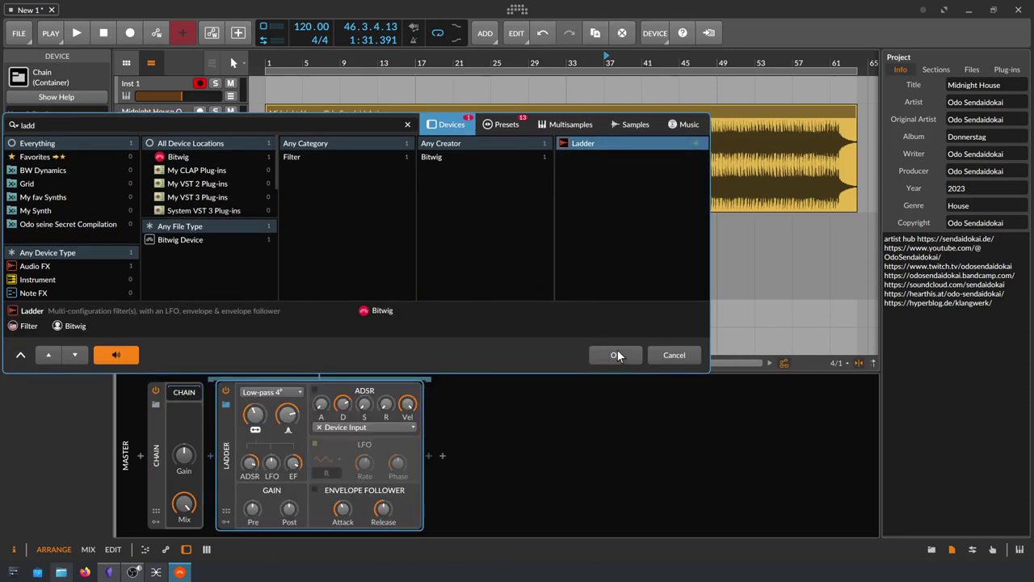
pyautogui.click(618, 351)
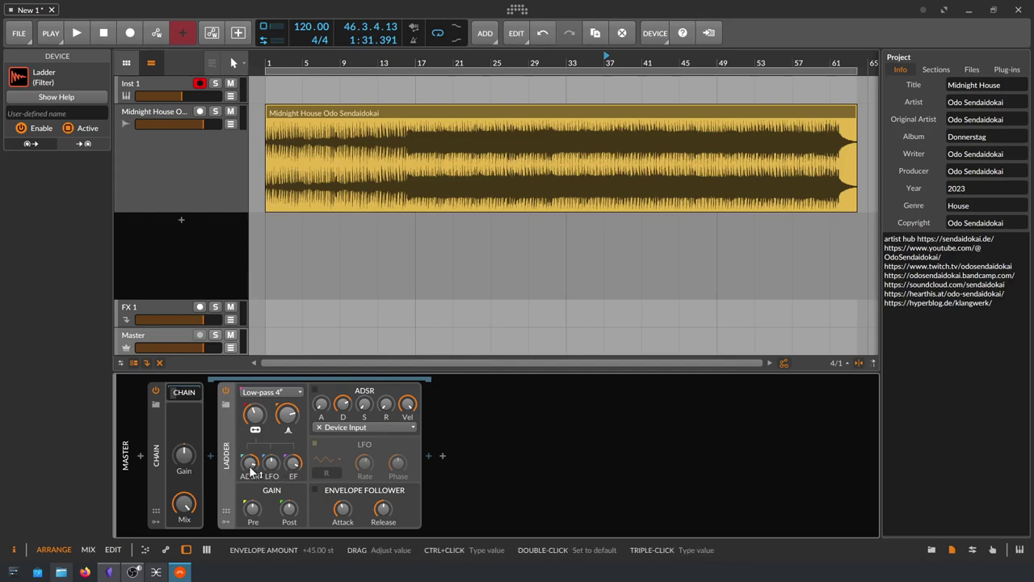
# Step: Reset the Ladder's ADSR and envelope follower amounts to their defaults and set its filter resonance to 0
pyautogui.doubleClick(249, 466)
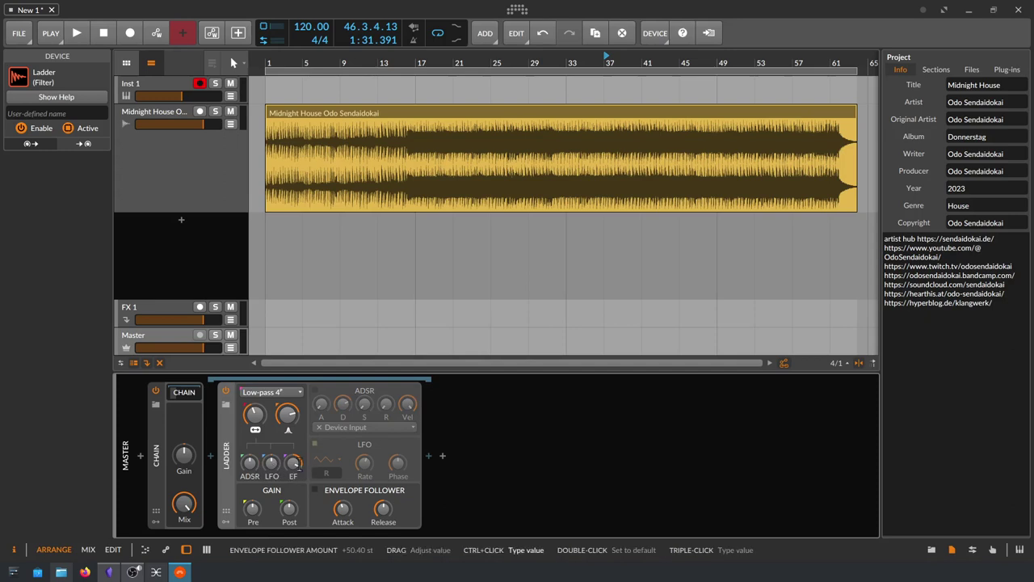
pyautogui.moveTo(299, 469)
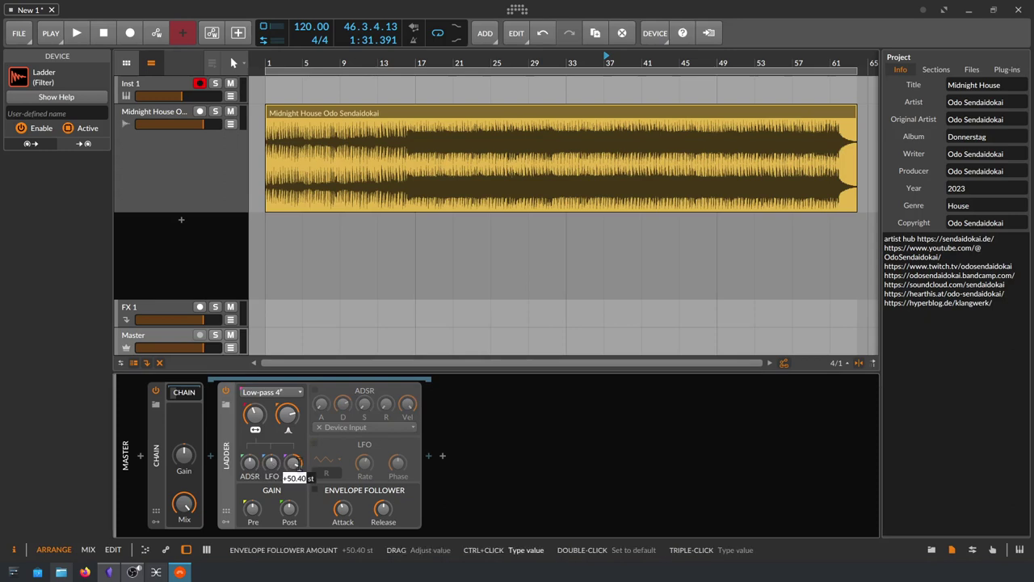
pyautogui.doubleClick(298, 467)
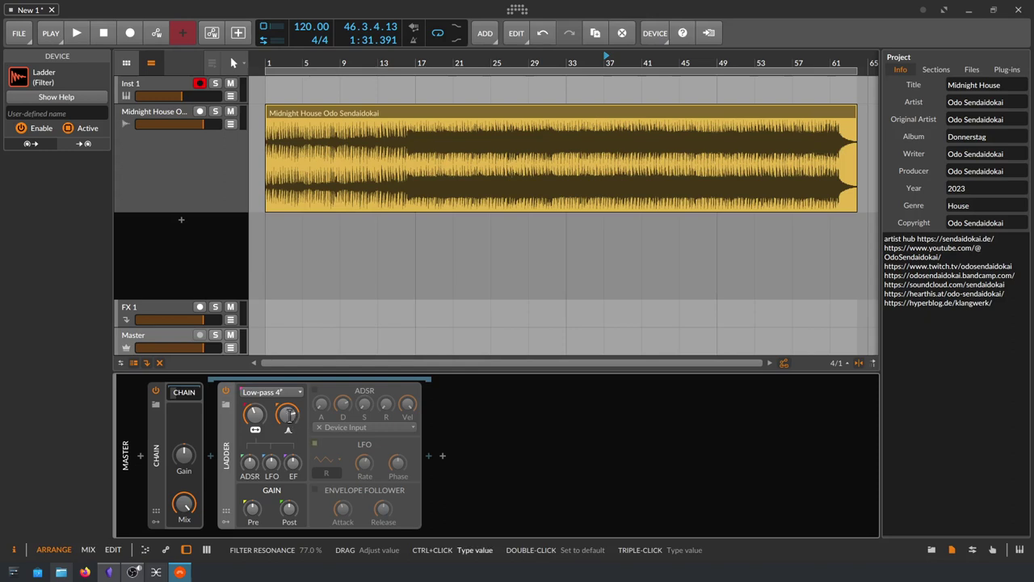
pyautogui.keyDown('ctrl'); pyautogui.click(291, 415); pyautogui.keyUp('ctrl')
pyautogui.write('0')
pyautogui.press('Return')
# Step: Duplicate the Ladder filter inside the Chain
pyautogui.rightClick(227, 458)
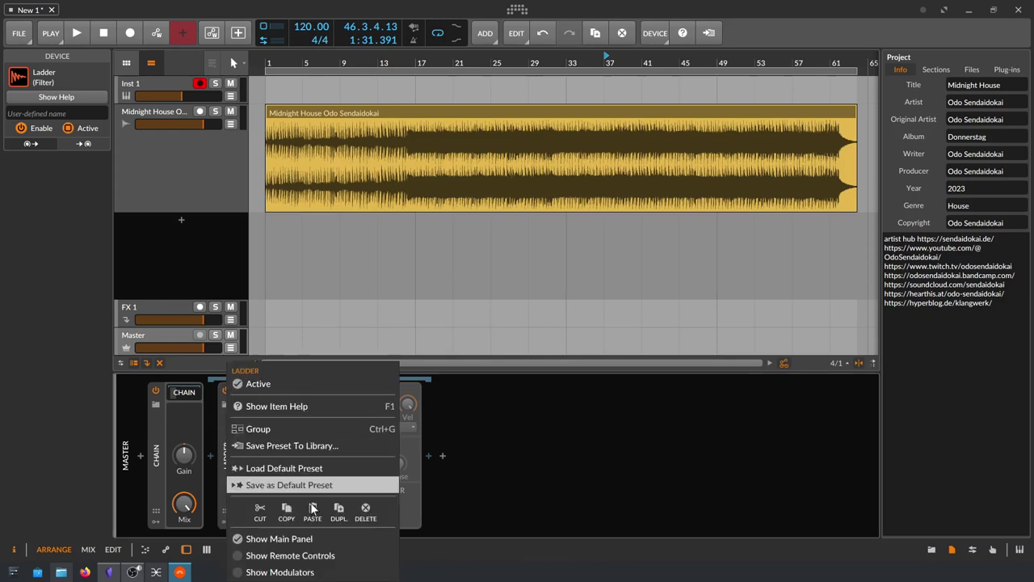
pyautogui.press('Escape')
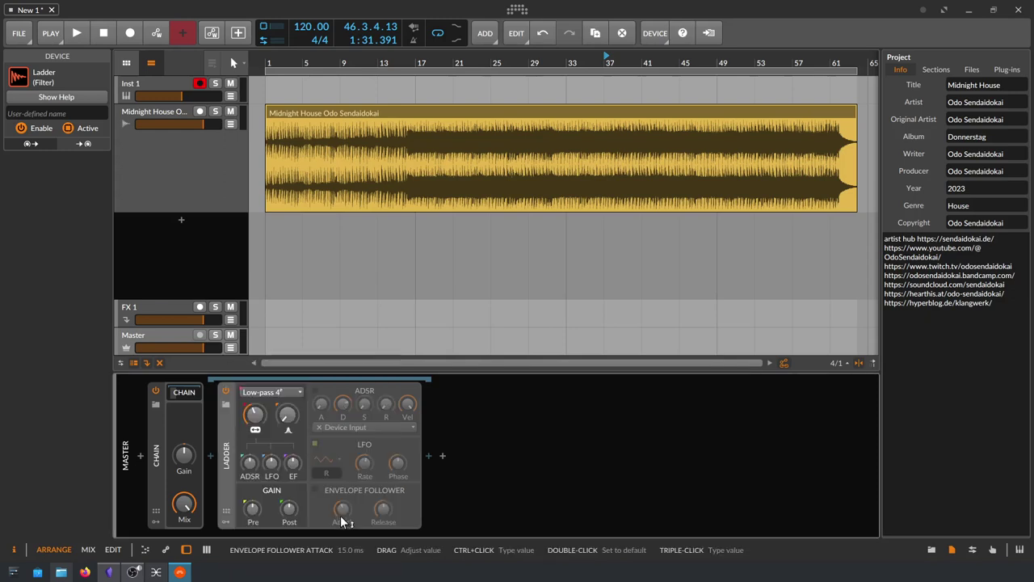
pyautogui.hotkey('ctrl', 'd')
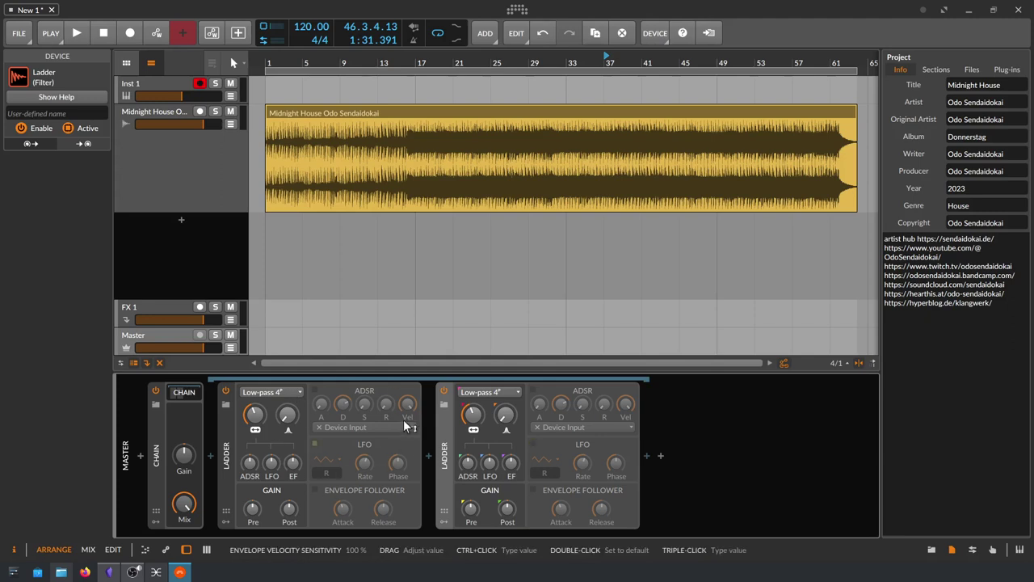
# Step: Set the first Ladder to the High-pass 3 (18dB/oct) filter type with a filter frequency of 170 Hz
pyautogui.click(288, 391)
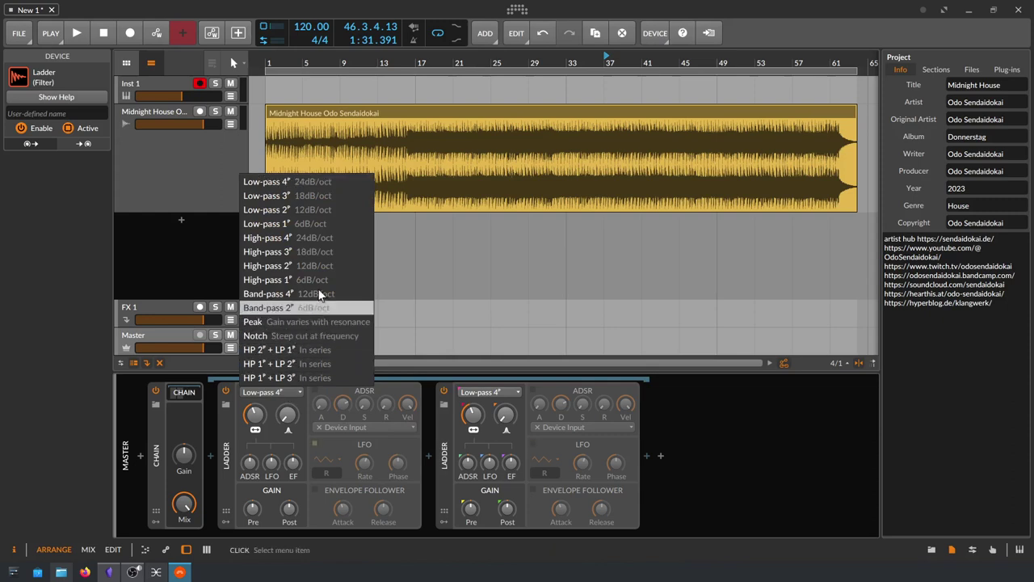
pyautogui.click(343, 253)
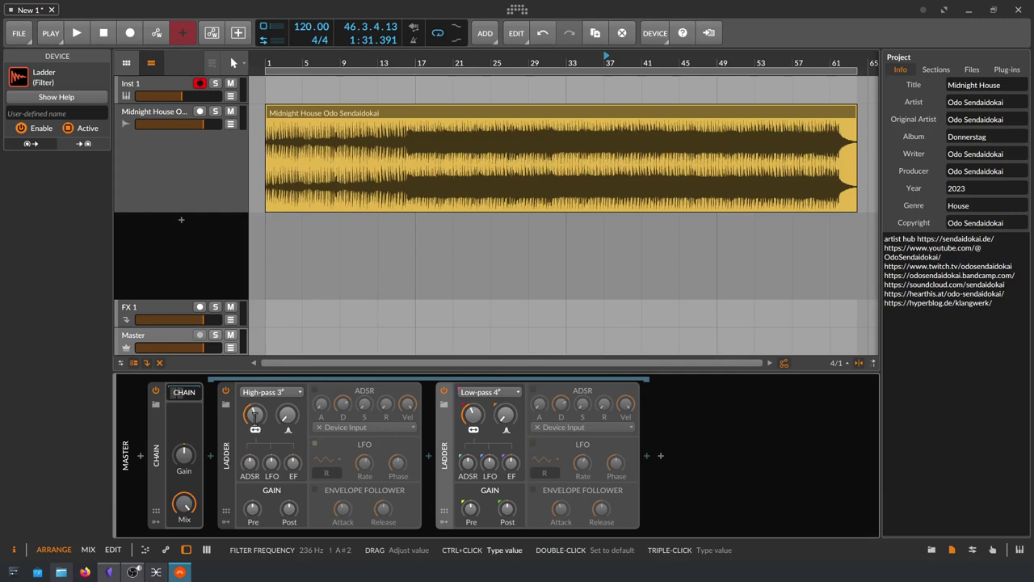
pyautogui.keyDown('ctrl'); pyautogui.click(254, 414); pyautogui.keyUp('ctrl')
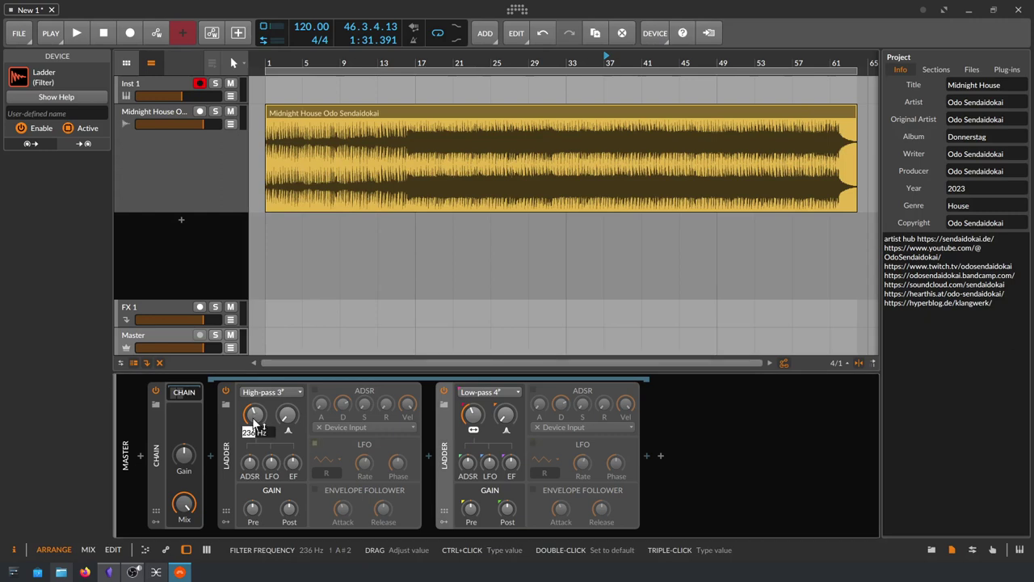
pyautogui.hotkey('ctrl', 'a')
pyautogui.write('170hz')
pyautogui.press('Return')
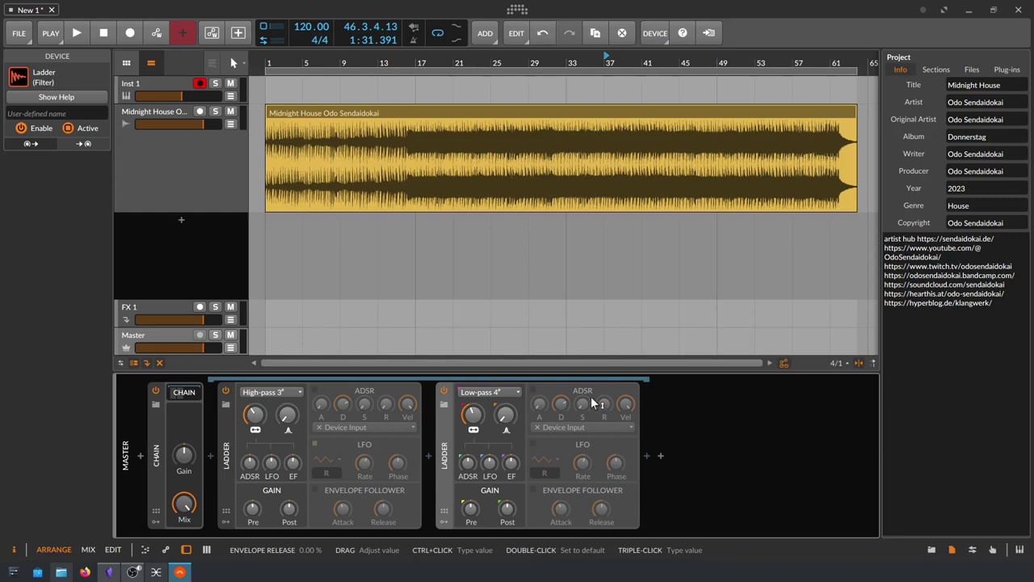
# Step: Set the second Ladder to the Low-pass 3 (18dB/oct) filter type with a filter frequency of 5 kHz
pyautogui.click(505, 395)
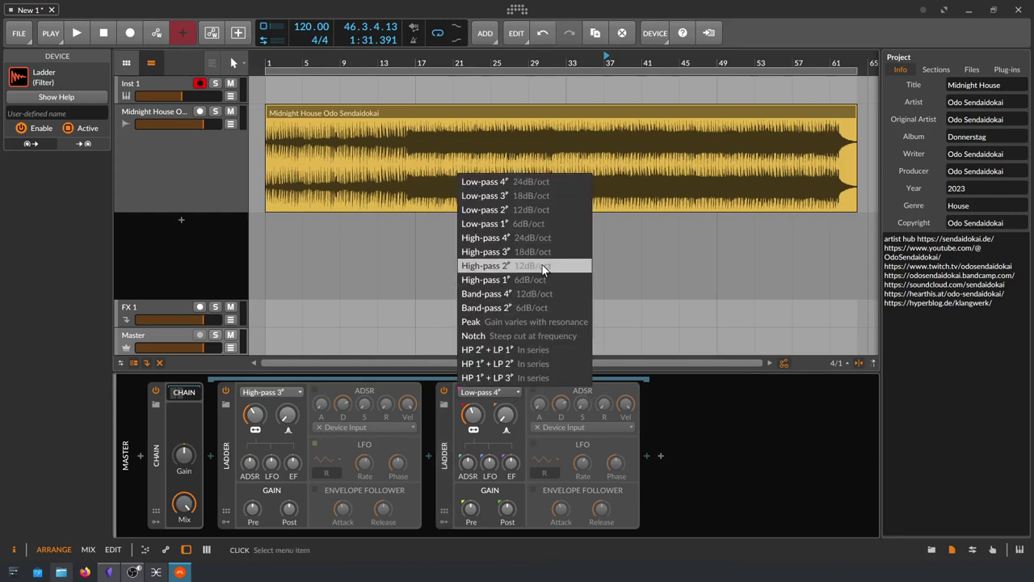
pyautogui.click(564, 195)
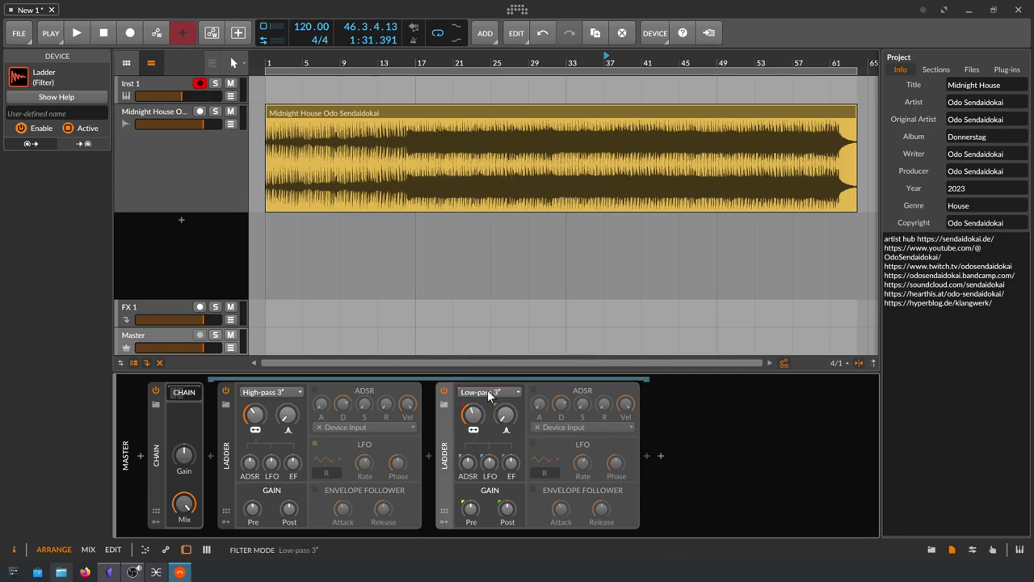
pyautogui.keyDown('ctrl'); pyautogui.click(478, 414); pyautogui.keyUp('ctrl')
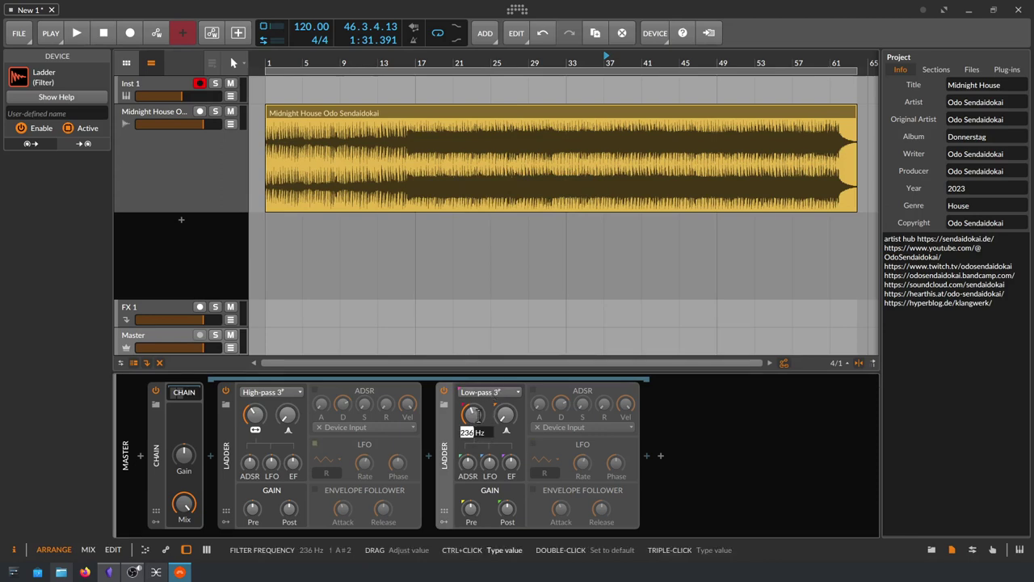
pyautogui.hotkey('ctrl', 'a')
pyautogui.write('5khz')
pyautogui.press('Return')
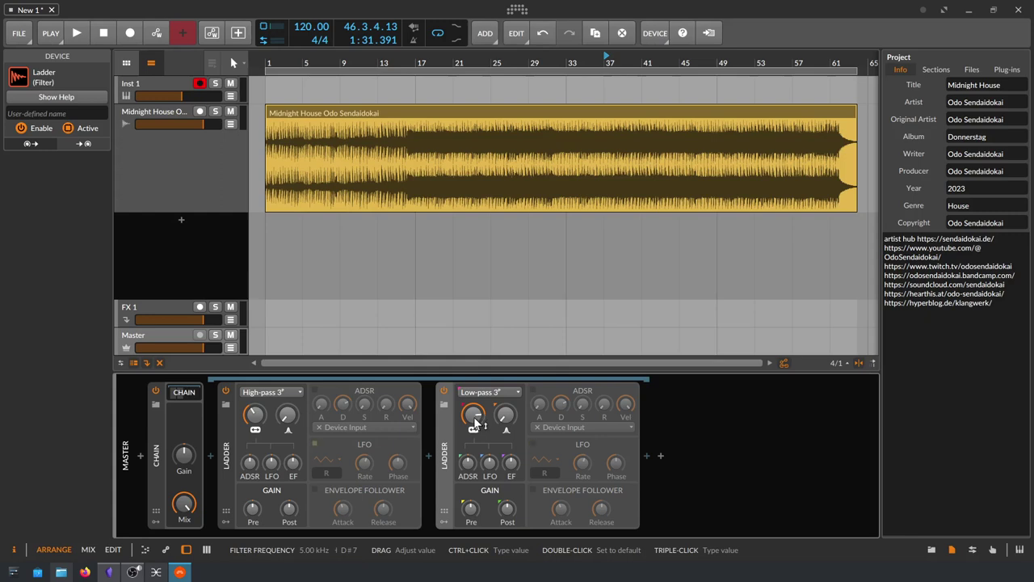
# Step: Name the Chain device "Auratone Test" and copy that name
pyautogui.click(156, 466)
pyautogui.click(73, 114)
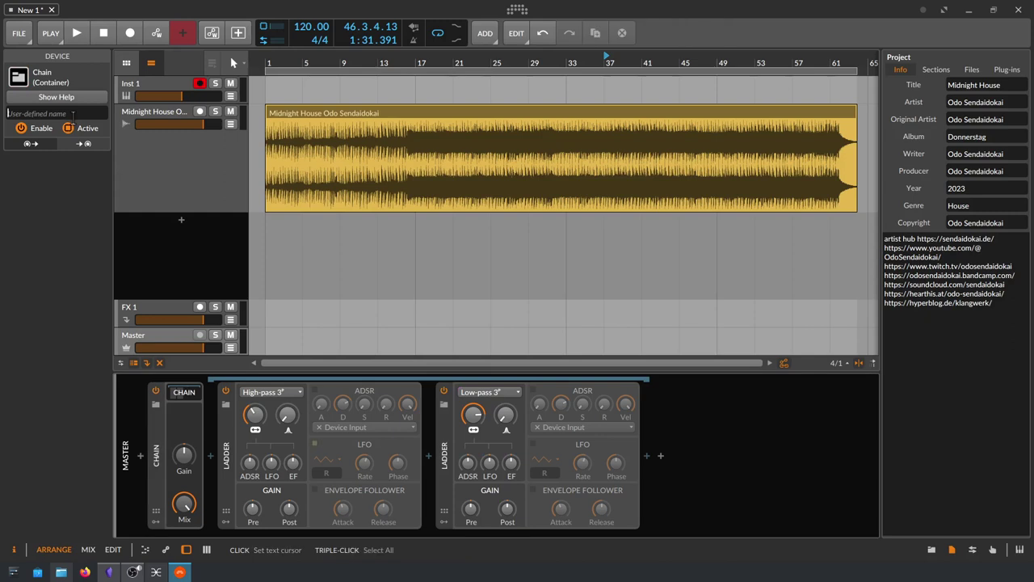
pyautogui.write('Auratone Test')
pyautogui.press('Return')
pyautogui.hotkey('ctrl', 'c')
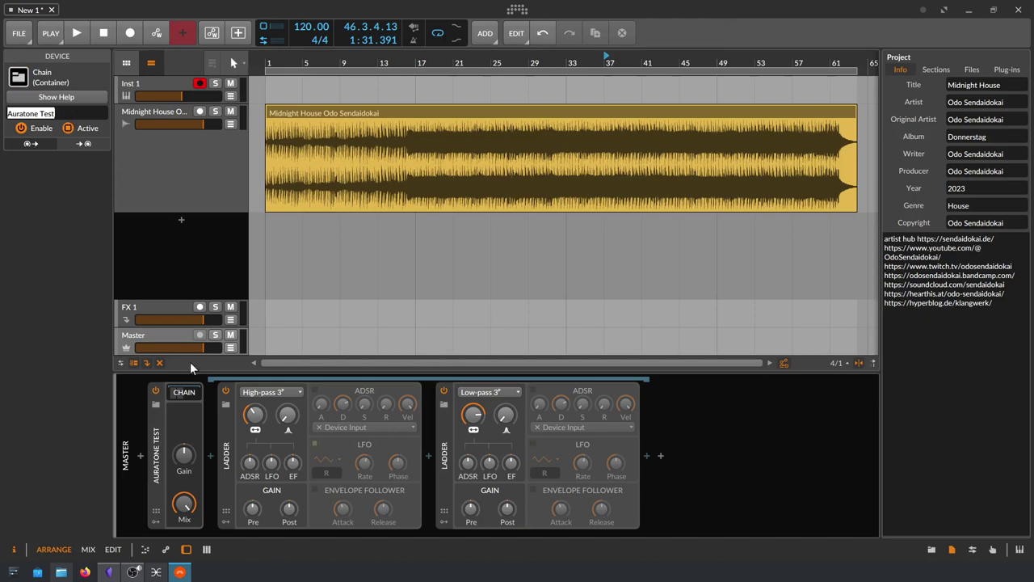
# Step: Start saving the Chain as a library preset named "Auratone Test" in the EQ category
pyautogui.click(152, 456)
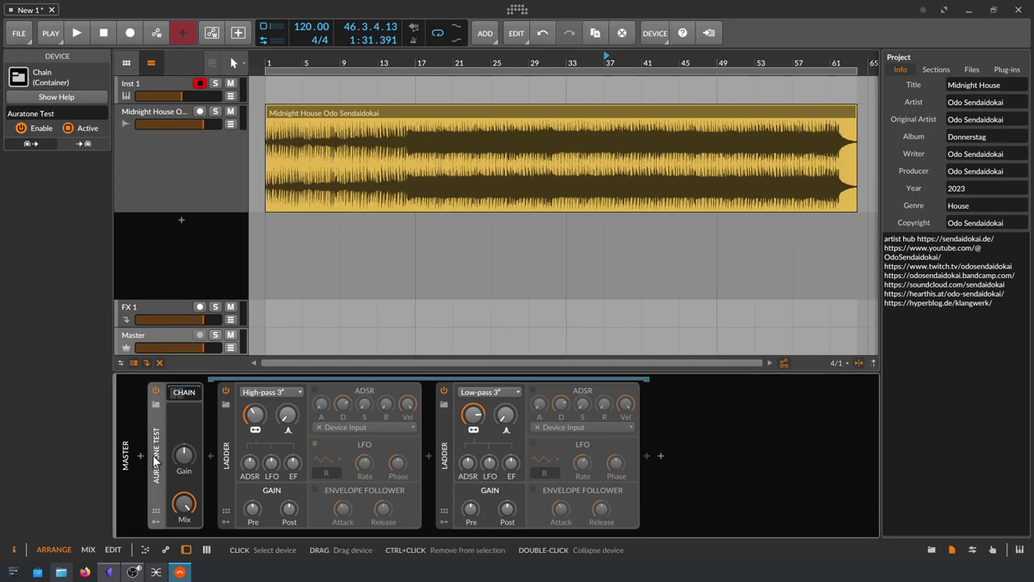
pyautogui.rightClick(154, 459)
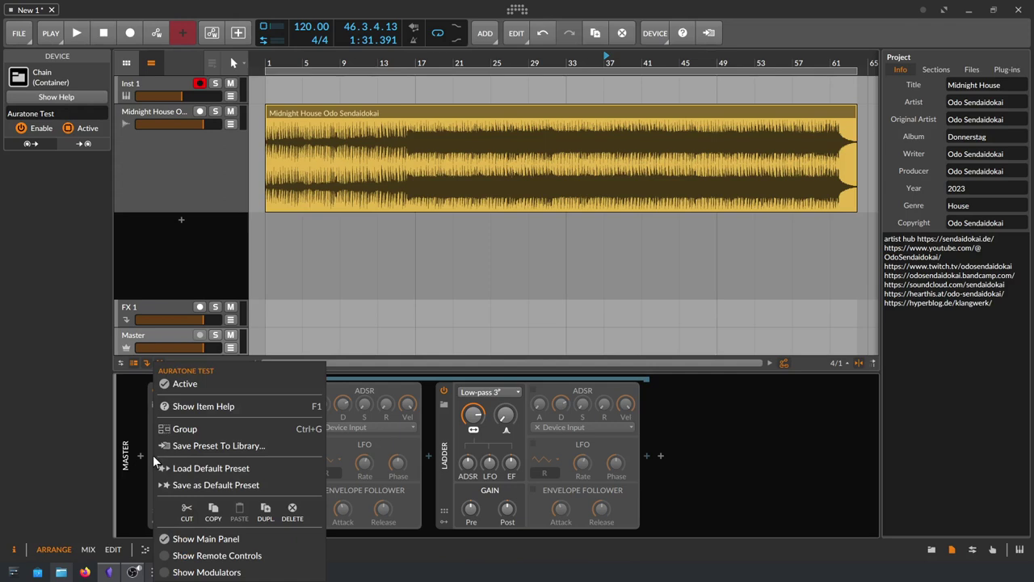
pyautogui.click(193, 446)
pyautogui.hotkey('ctrl', 'v')
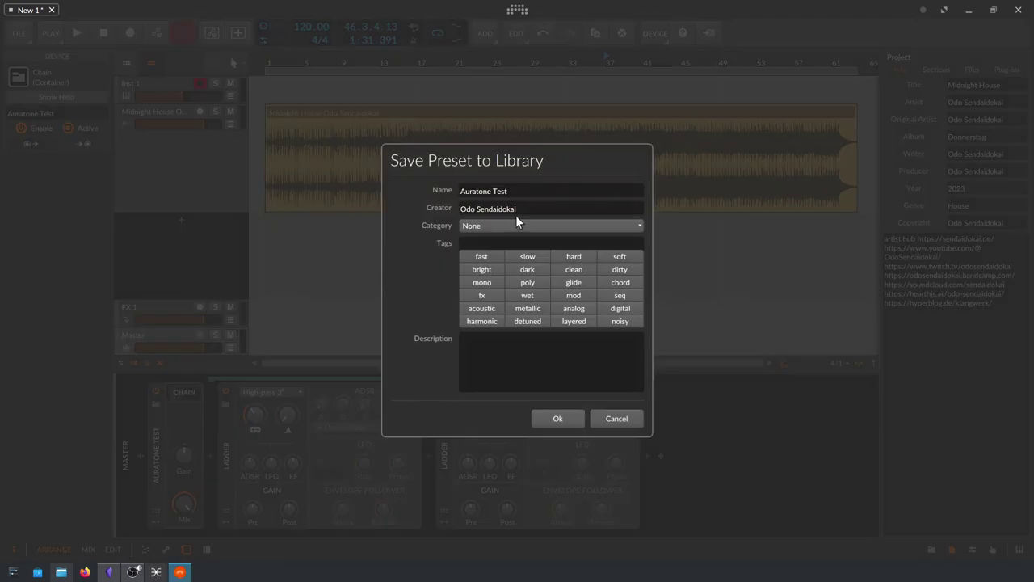
pyautogui.click(508, 223)
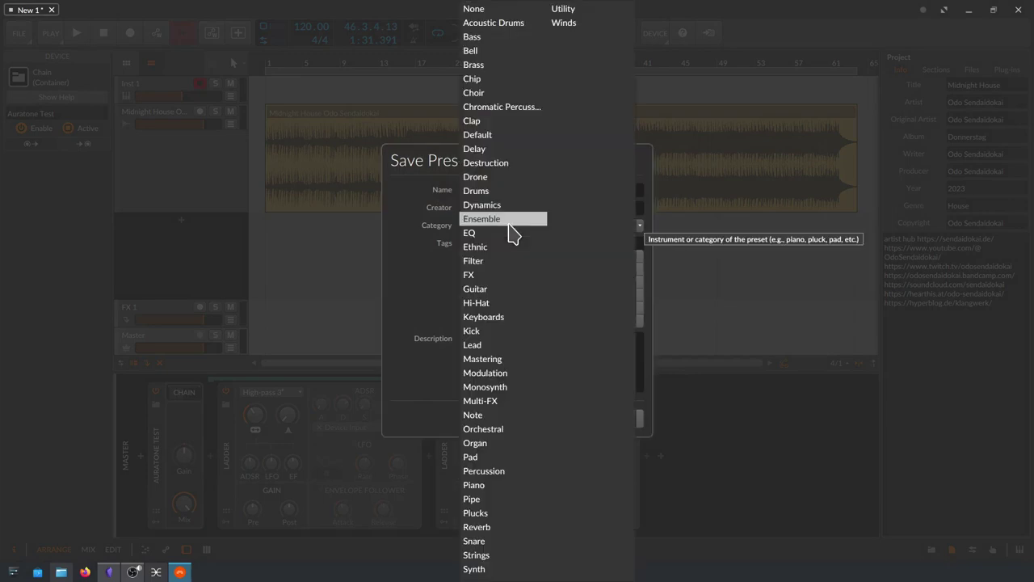
pyautogui.click(503, 235)
pyautogui.click(498, 240)
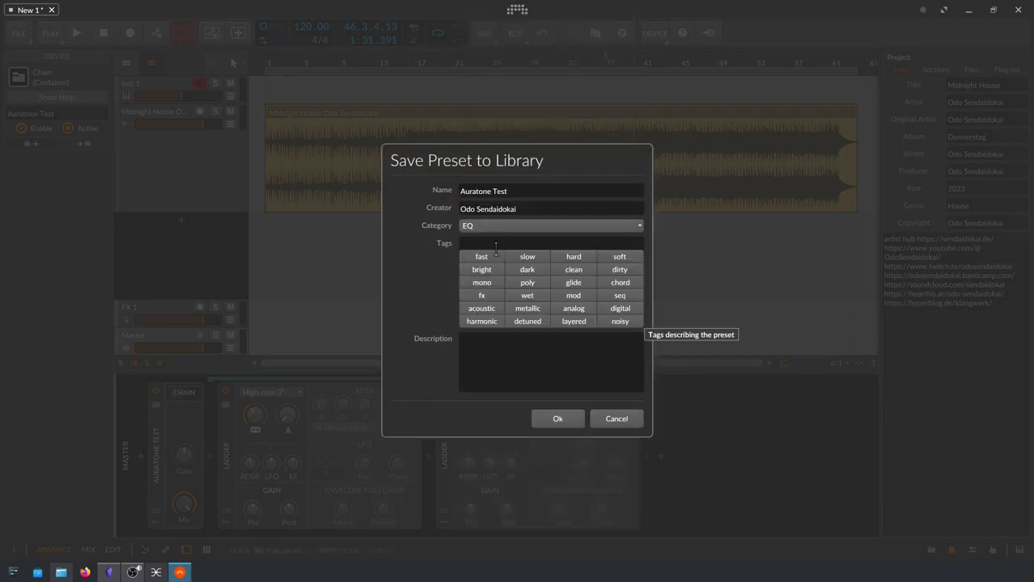
# Step: Describe the preset as "170 hz 18db LoCut" and "5KHz 18db HiCut" on two lines, and save it over the existing preset
pyautogui.click(485, 357)
pyautogui.write('170 hz')
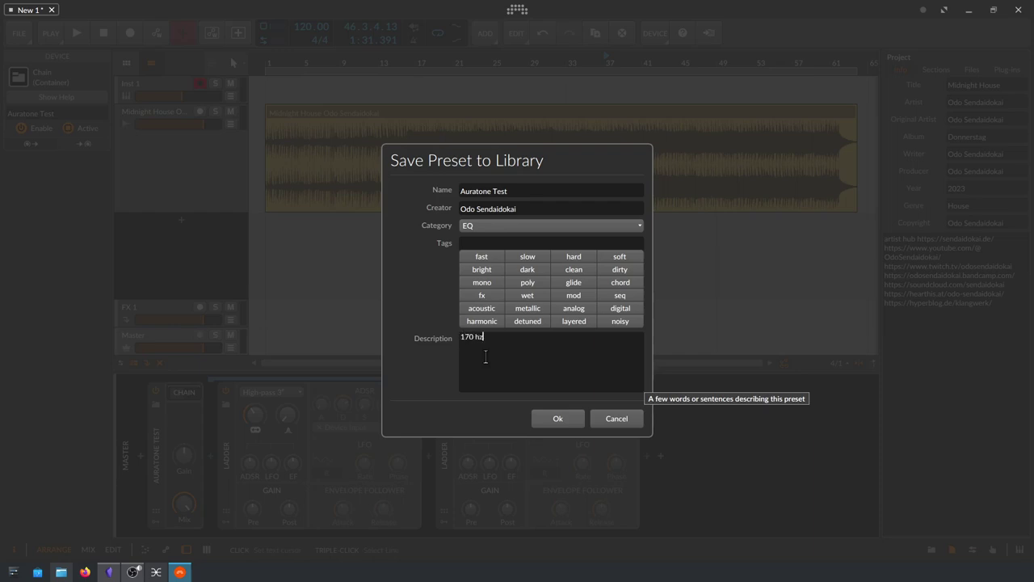
pyautogui.write(' 17')
pyautogui.write('8db LoCut')
pyautogui.press('Return')
pyautogui.write('5KHz 18db HiCut')
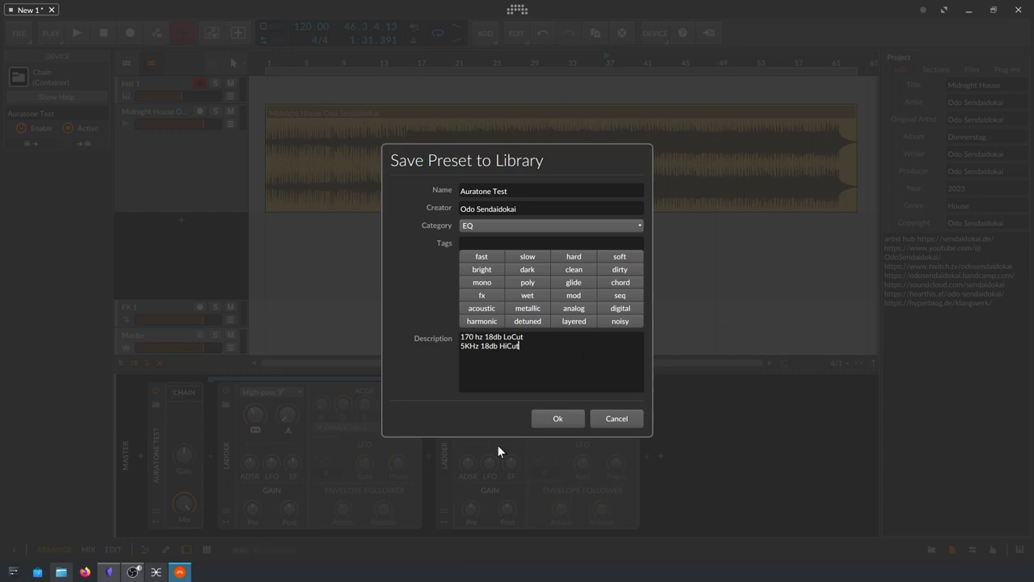
pyautogui.click(566, 417)
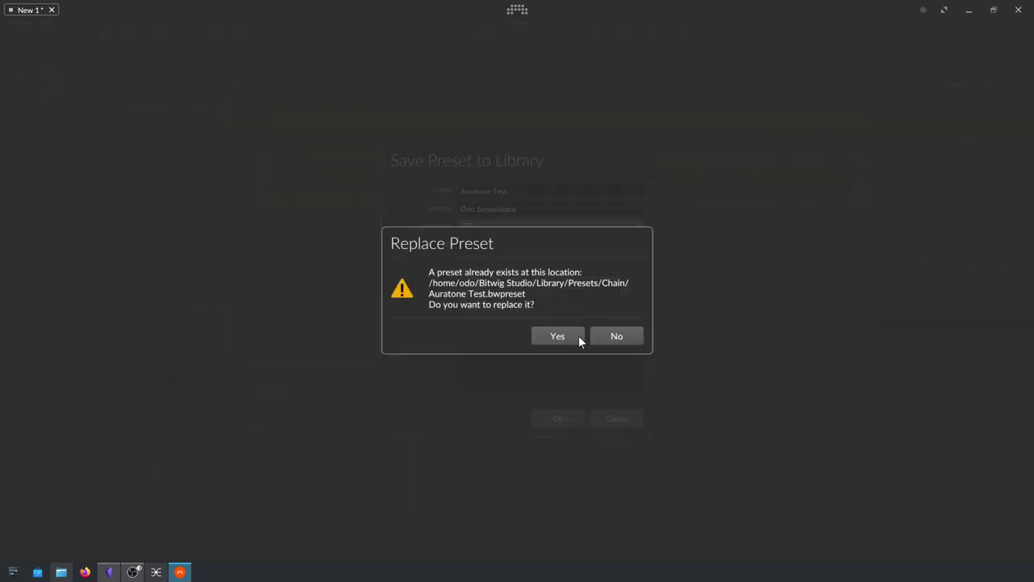
pyautogui.click(576, 337)
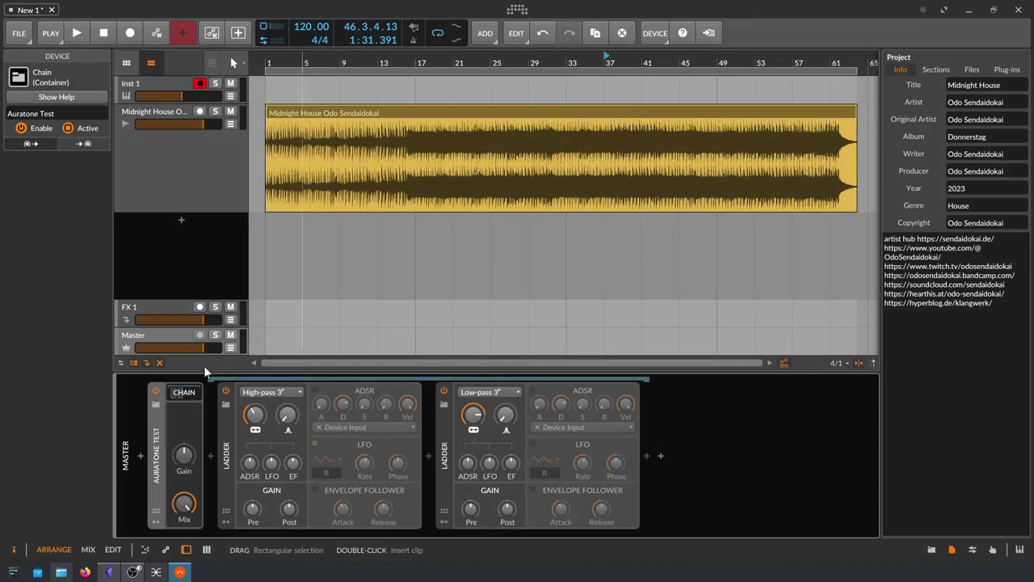
# Step: Search the presets for "aurat", preview the Auratone Test chain preset with its description, and leave without inserting it
pyautogui.click(142, 458)
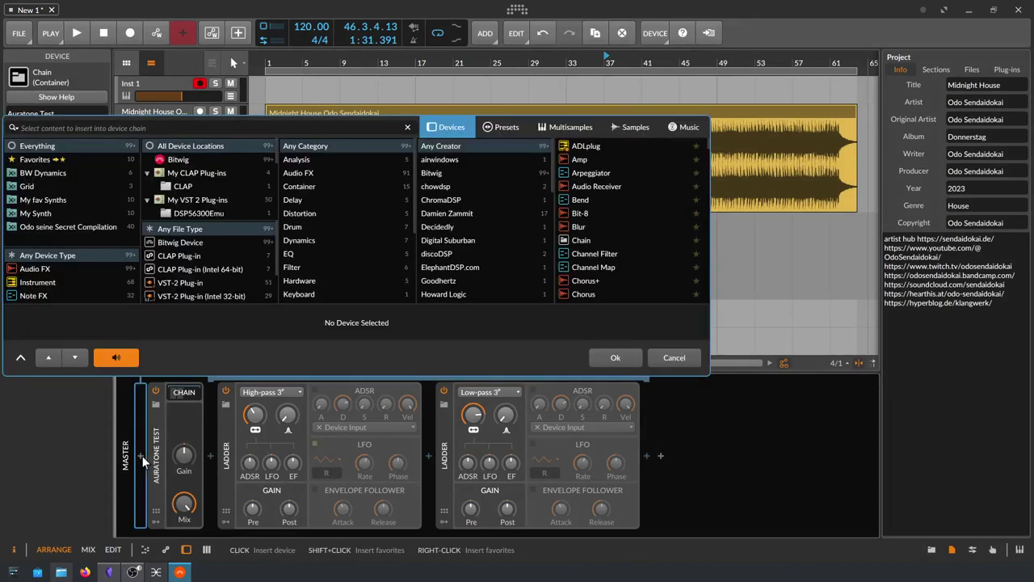
pyautogui.write('aurat')
pyautogui.click(505, 127)
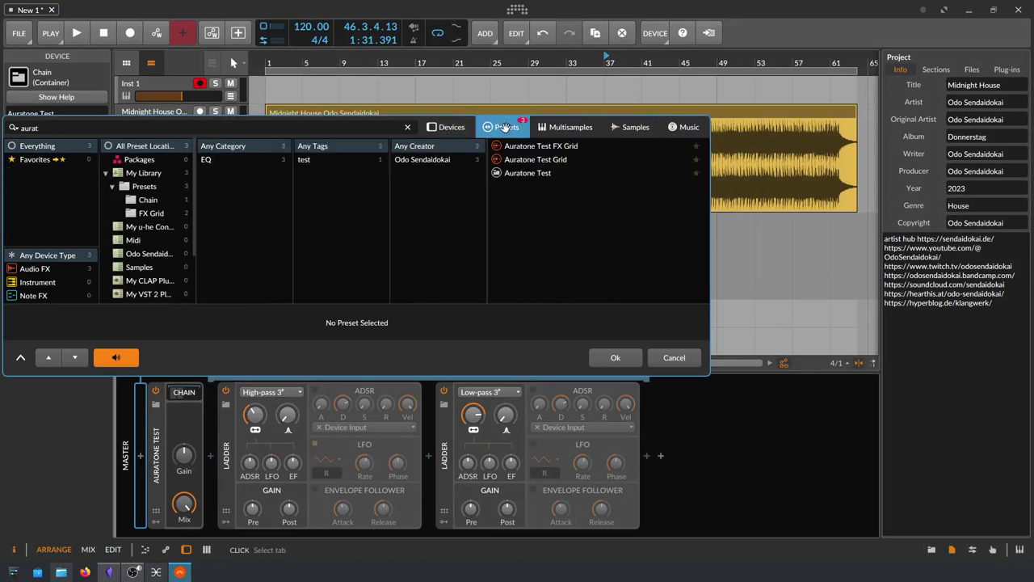
pyautogui.click(552, 173)
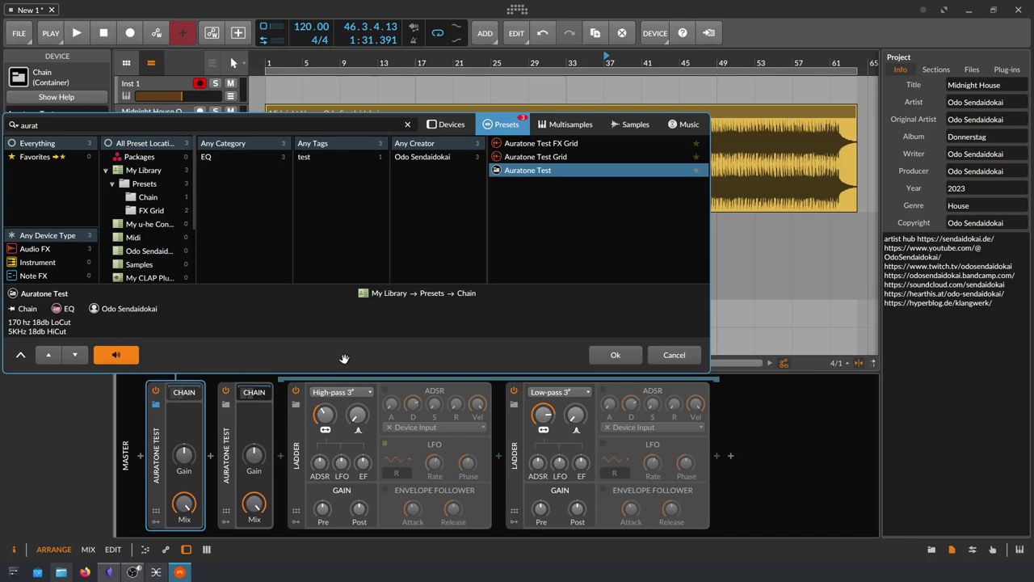
pyautogui.click(670, 364)
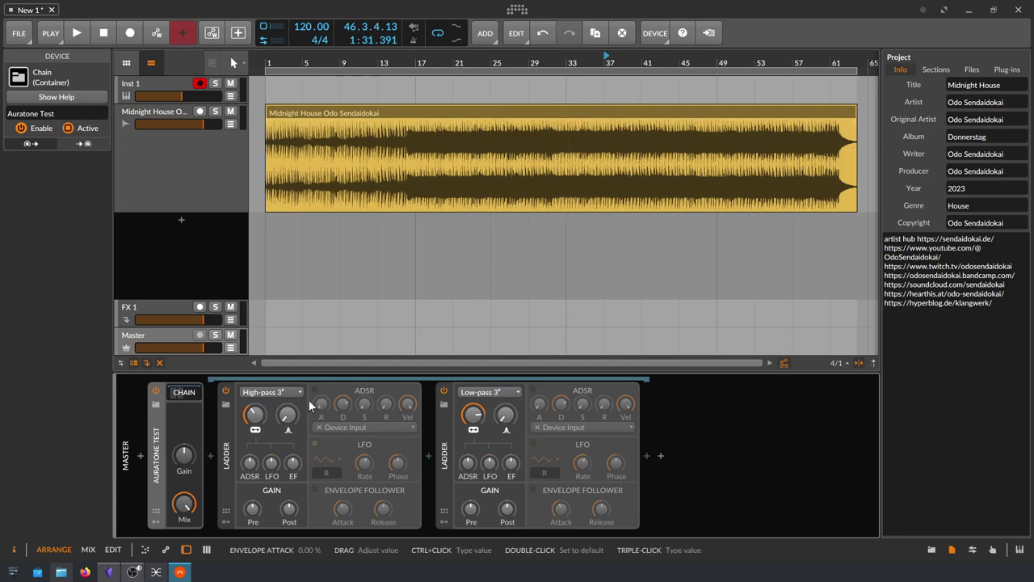
# Step: Set the playback start to bar 29, with the Auratone Test chain switched off and its nested devices hidden
pyautogui.click(156, 392)
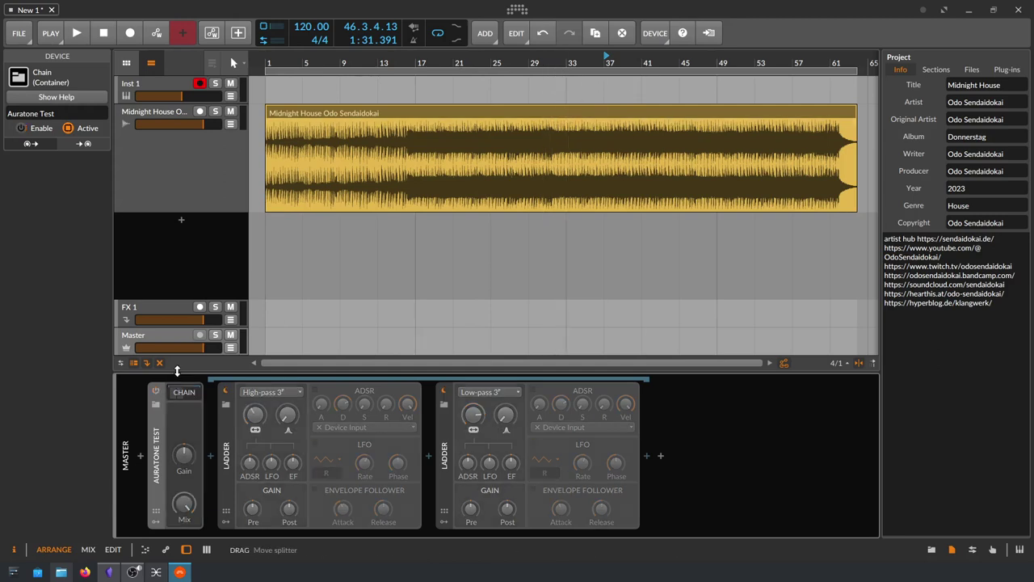
pyautogui.click(533, 60)
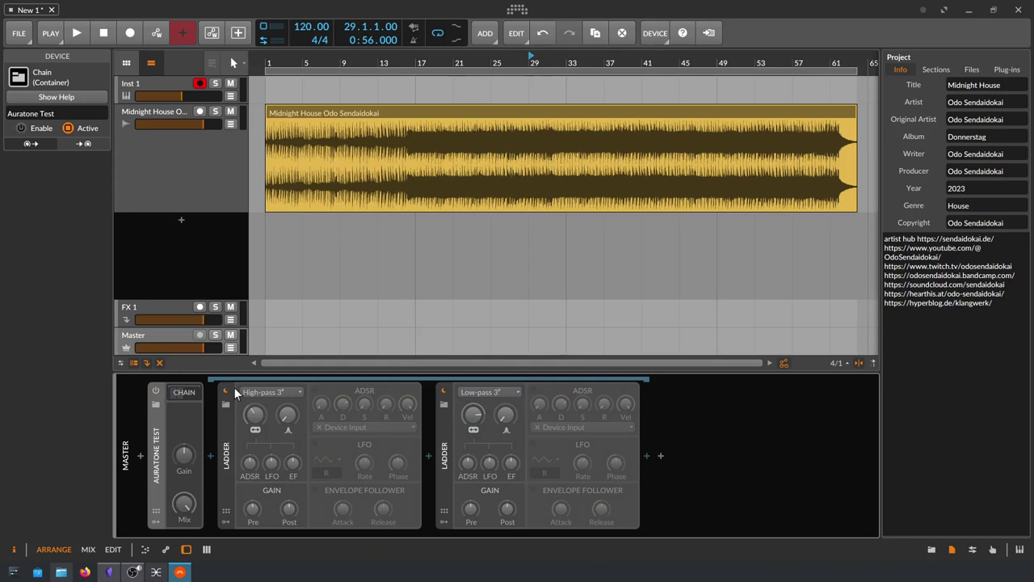
pyautogui.click(176, 392)
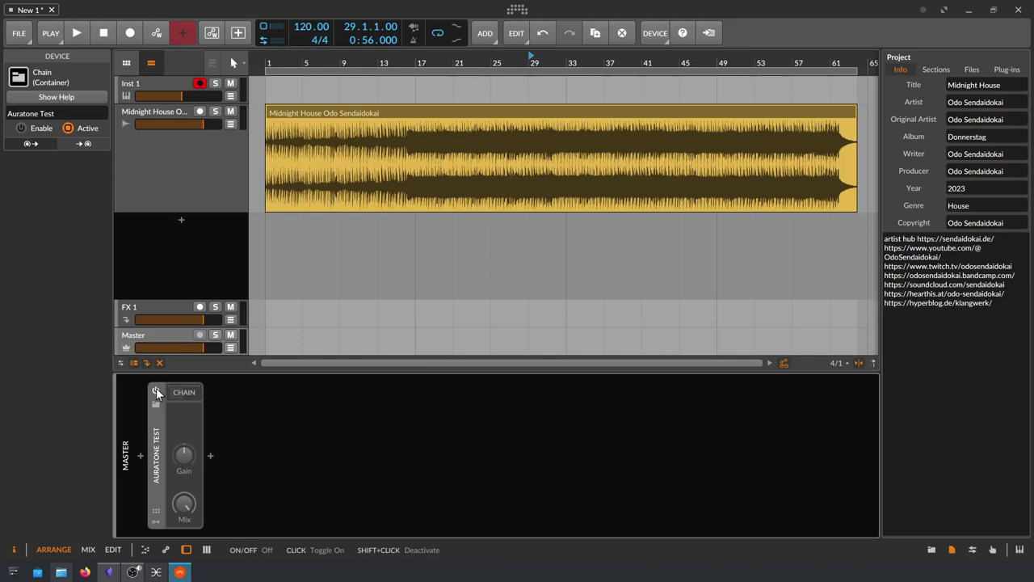
# Step: Play the song from bar 29 and compare its sound with the Auratone Test chain switched on and off
pyautogui.press('space')
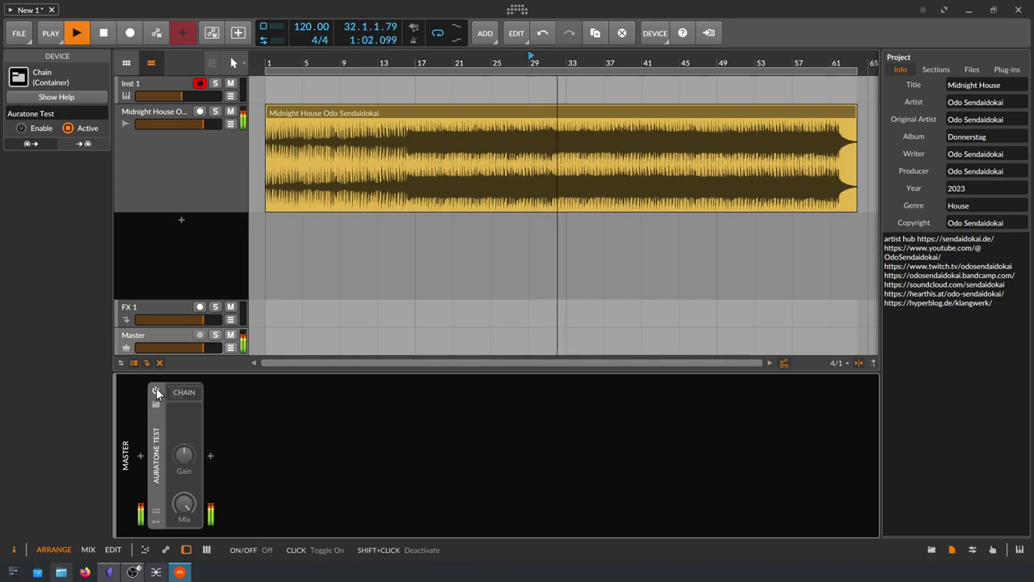
pyautogui.click(157, 391)
pyautogui.click(157, 392)
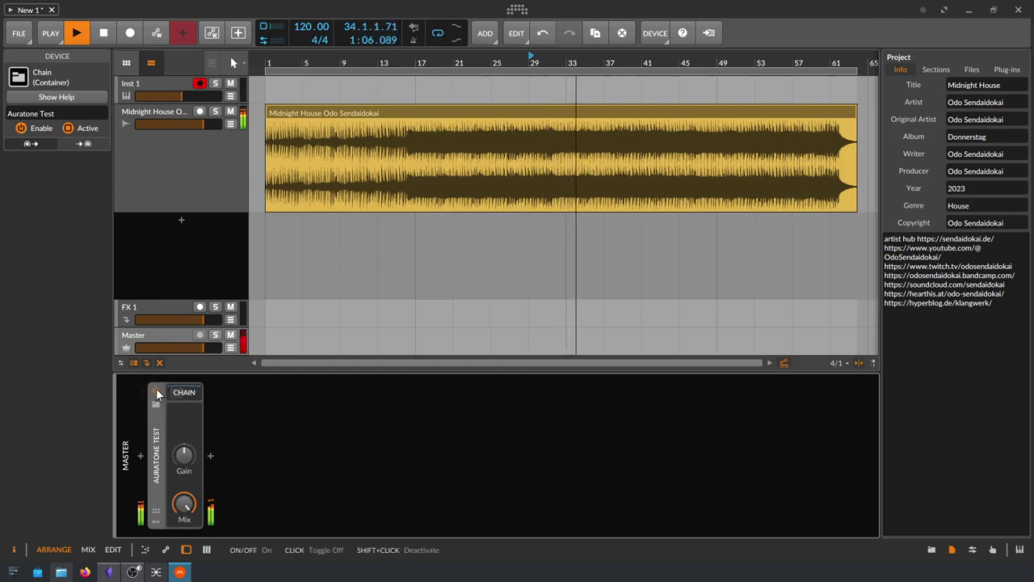
pyautogui.press('space')
pyautogui.press('space')
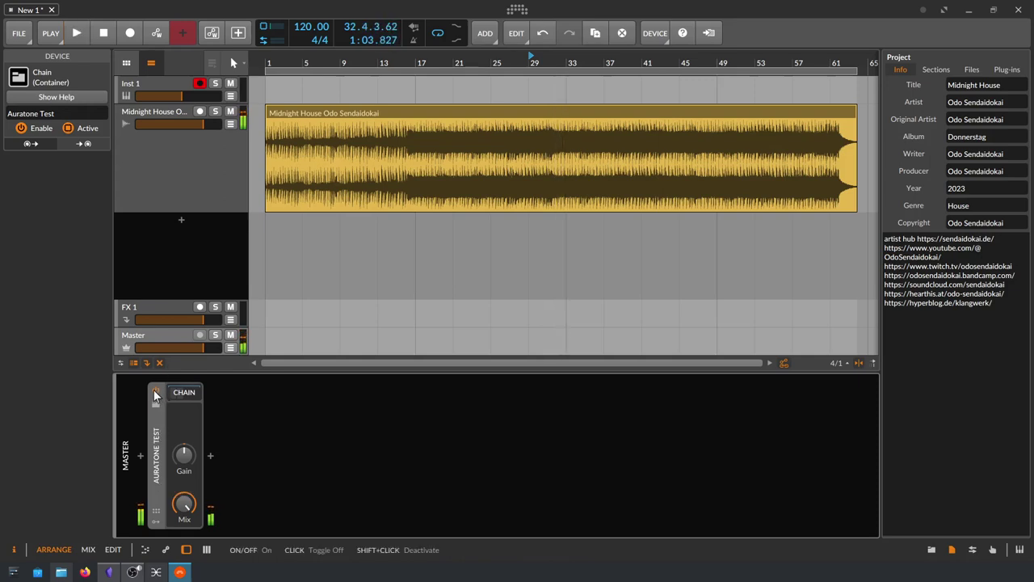
pyautogui.click(156, 391)
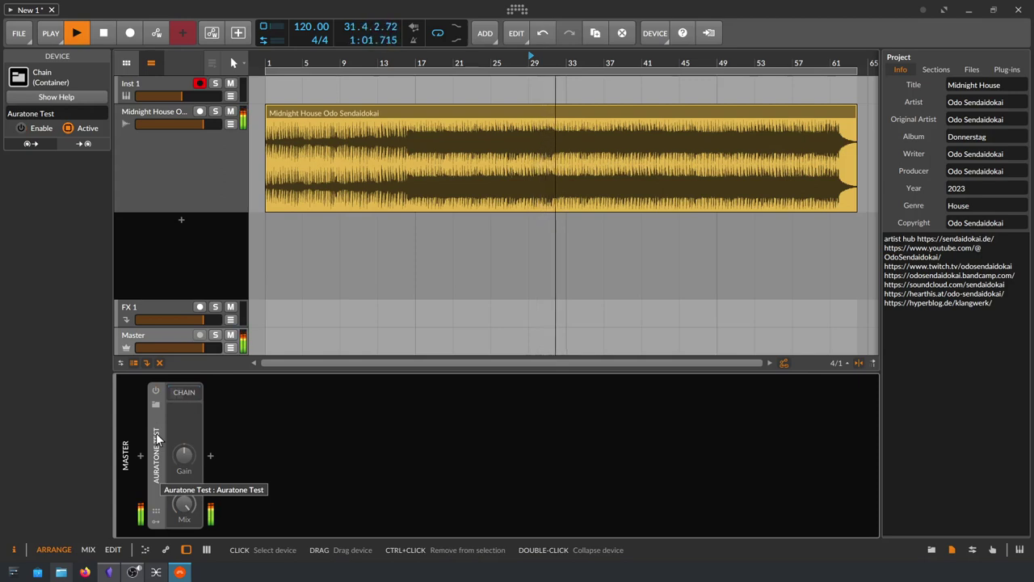
pyautogui.click(156, 391)
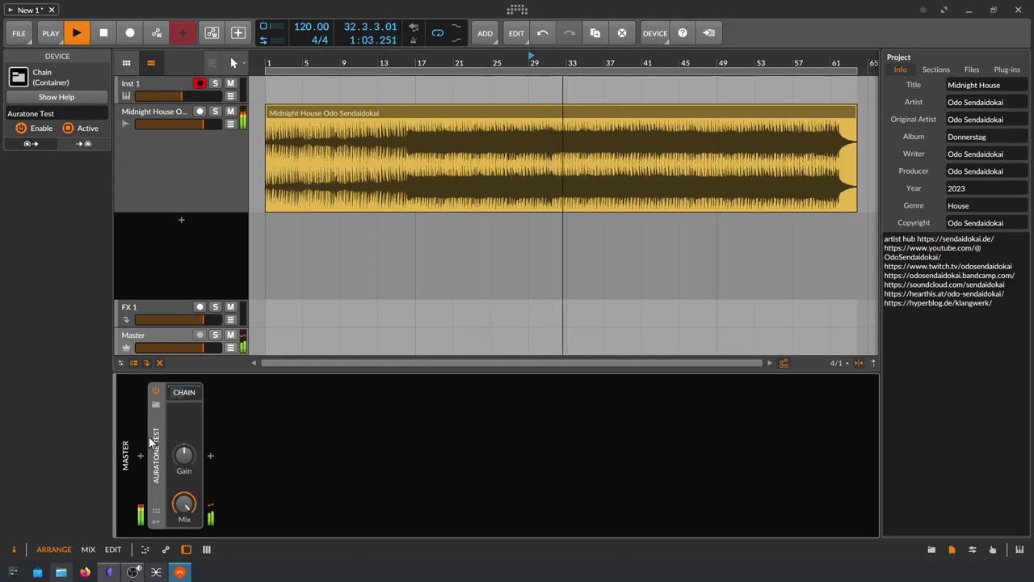
pyautogui.press('space')
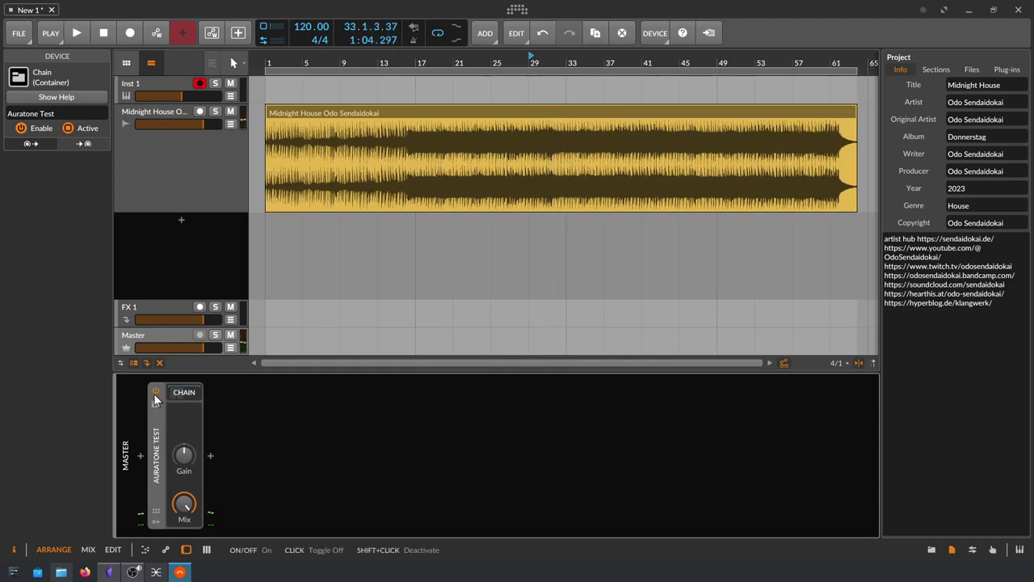
# Step: Replace the Auratone Test chain on the Master track with an FX Grid device
pyautogui.click(155, 392)
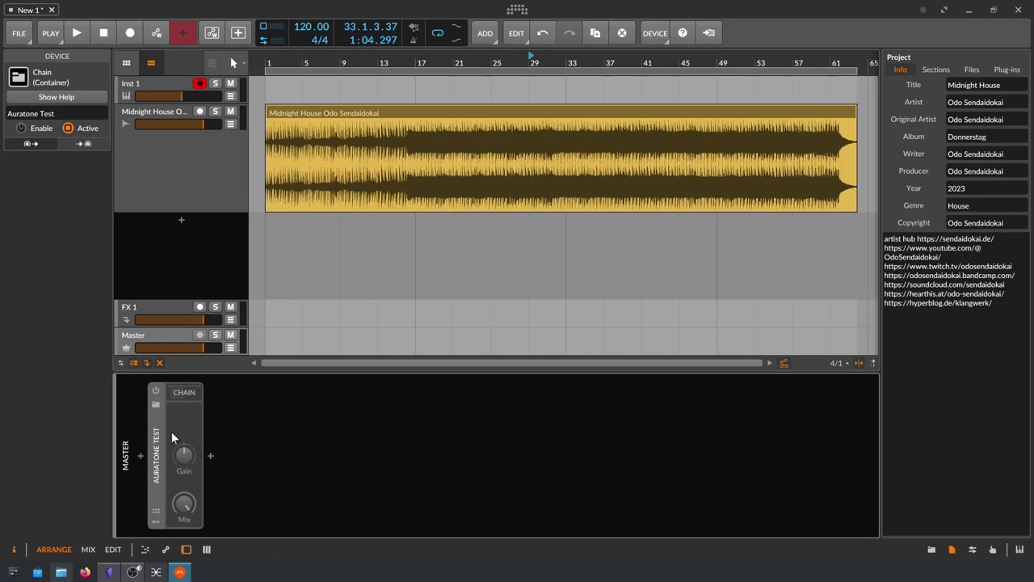
pyautogui.press('Delete')
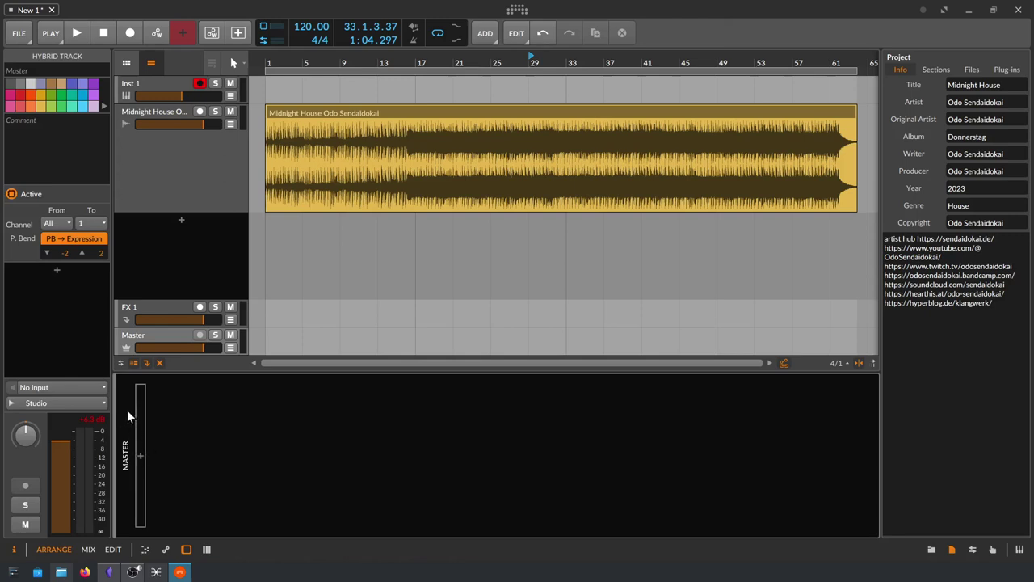
pyautogui.click(138, 455)
pyautogui.write('fx')
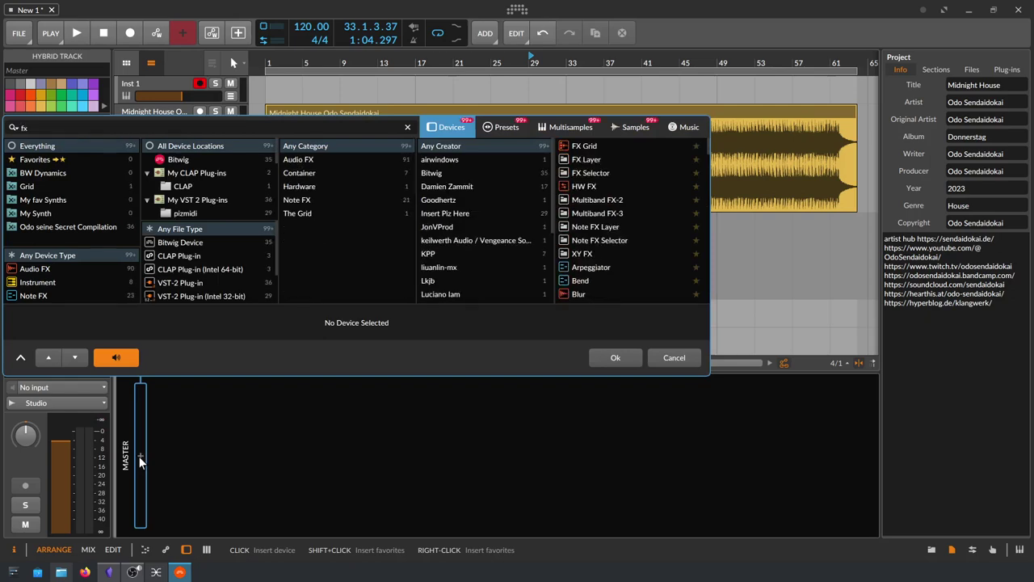
pyautogui.press('Return')
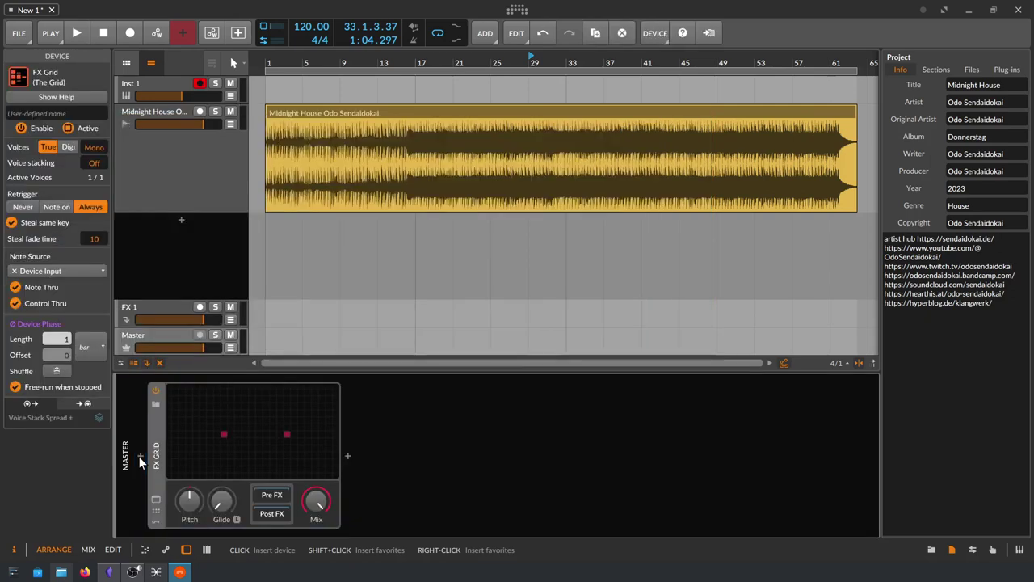
# Step: Open the FX Grid's patch editor and set the Audio Out module's clipping to Off
pyautogui.click(157, 501)
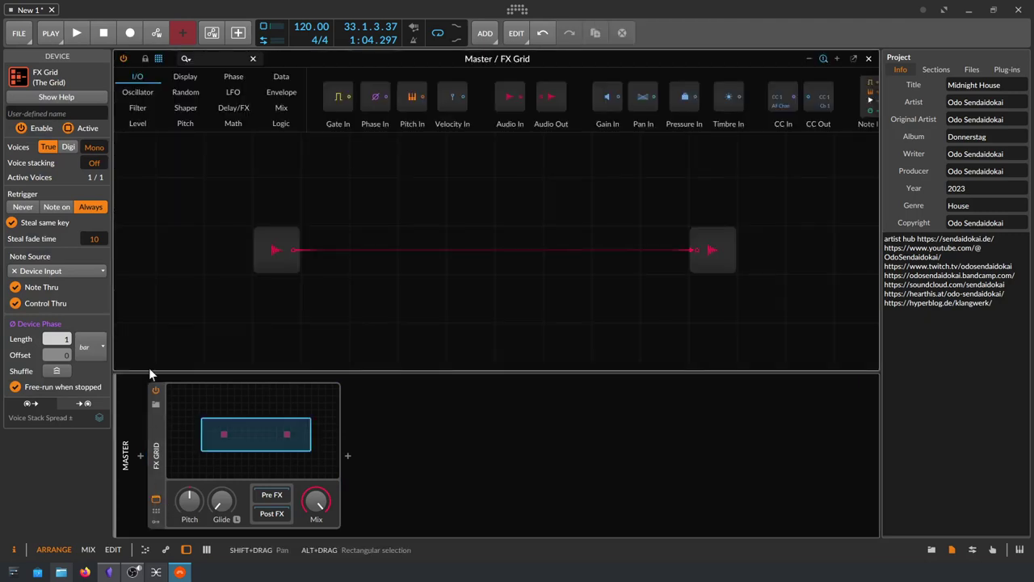
pyautogui.click(727, 242)
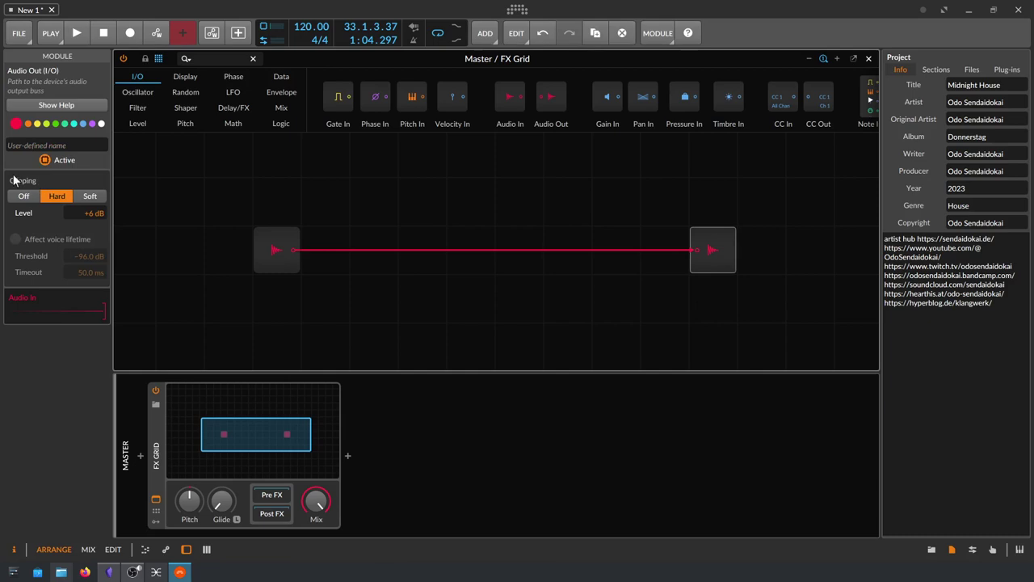
pyautogui.click(25, 197)
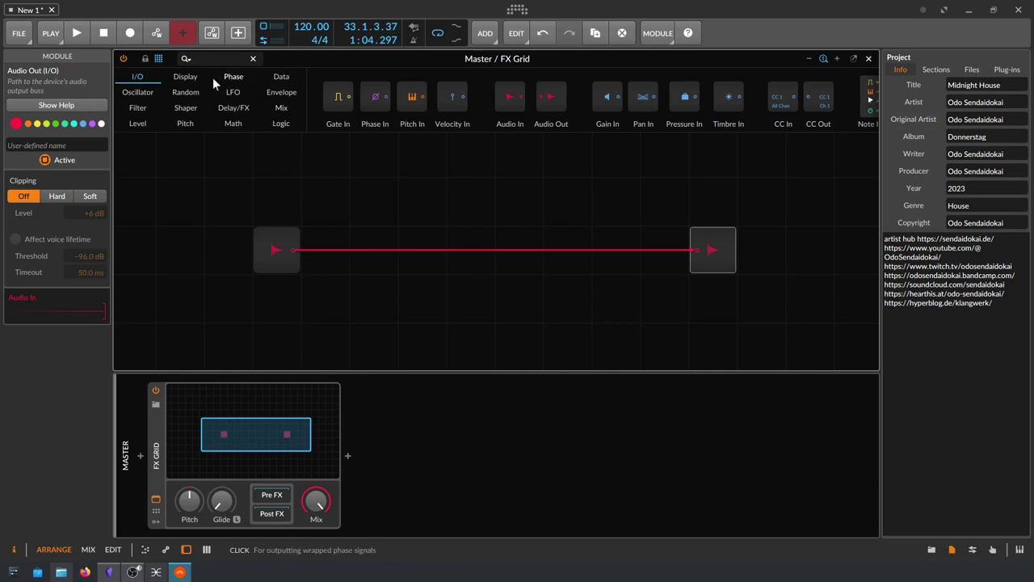
# Step: Insert a High-pass filter module into the cable between Audio In and Audio Out, and move Audio Out closer to it
pyautogui.click(136, 108)
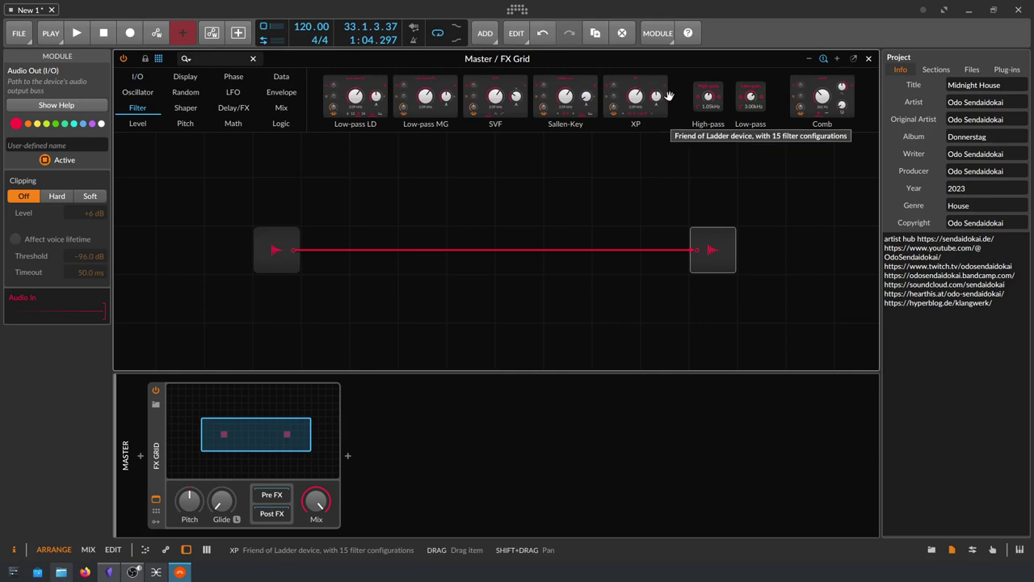
pyautogui.moveTo(690, 80); pyautogui.dragTo(296, 253)
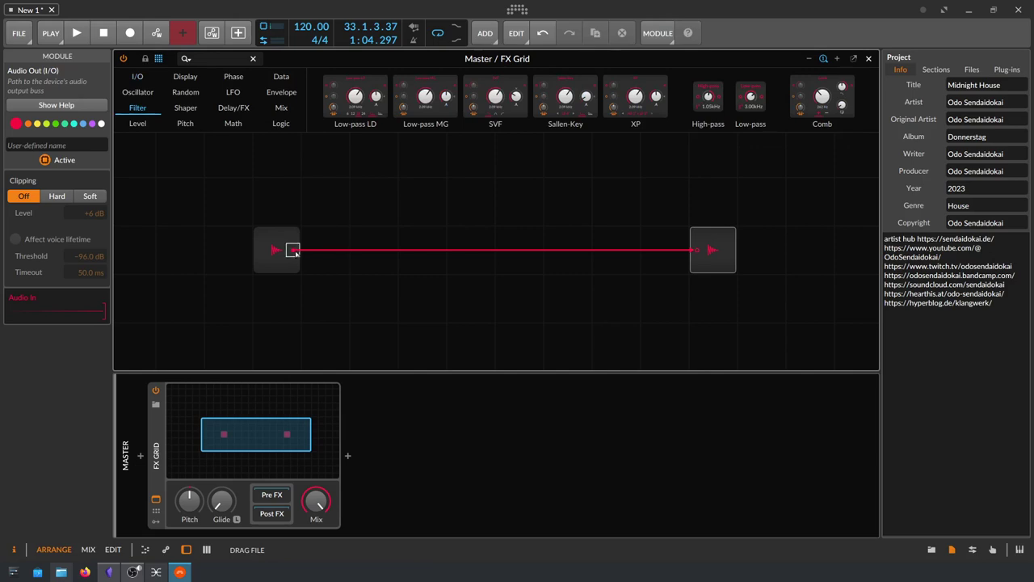
pyautogui.moveTo(296, 254); pyautogui.dragTo(446, 236)
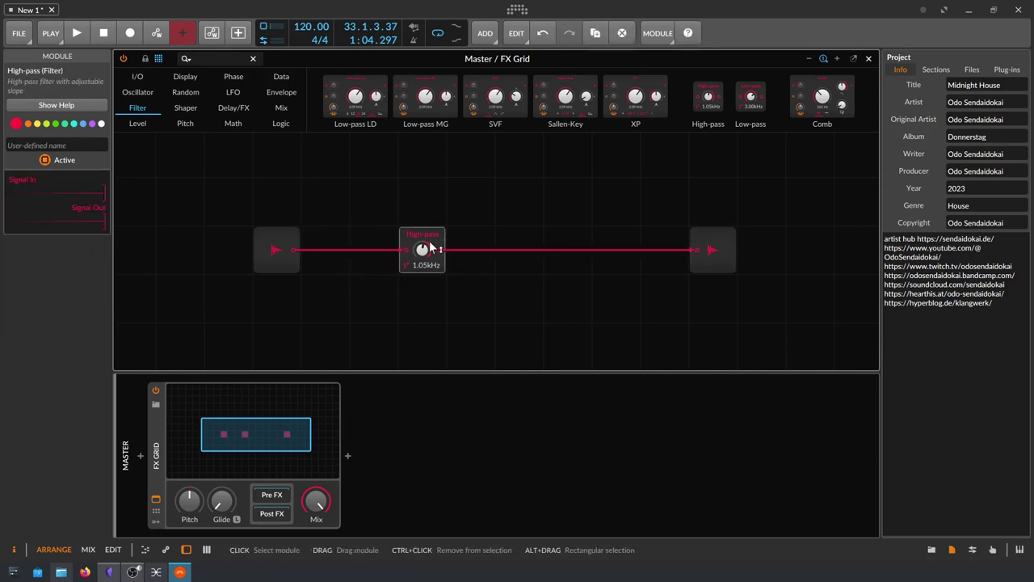
pyautogui.scroll(2, 480, 272)
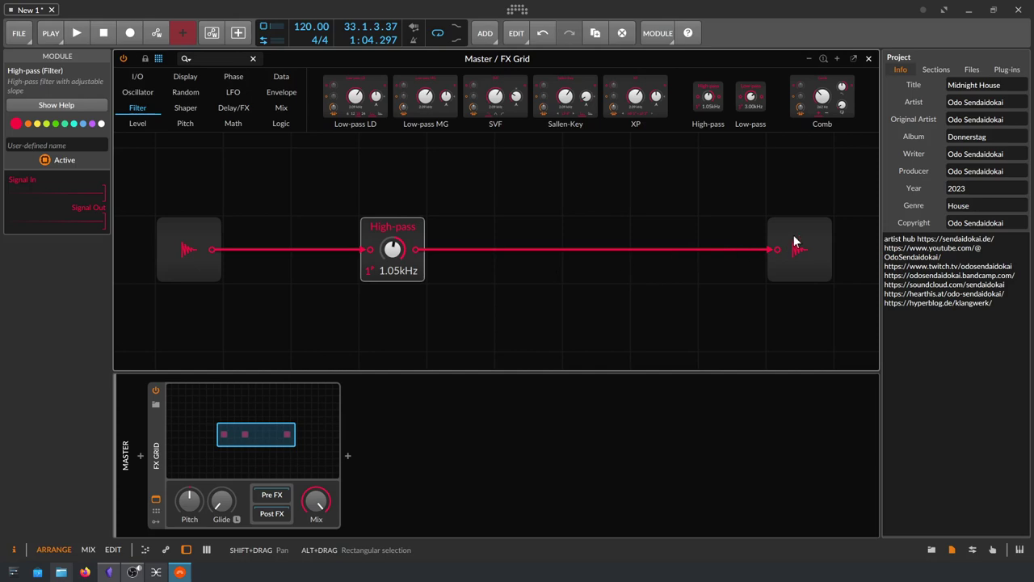
pyautogui.moveTo(793, 241); pyautogui.dragTo(726, 241)
pyautogui.scroll(1, 504, 278)
pyautogui.moveTo(306, 202); pyautogui.dragTo(343, 183)
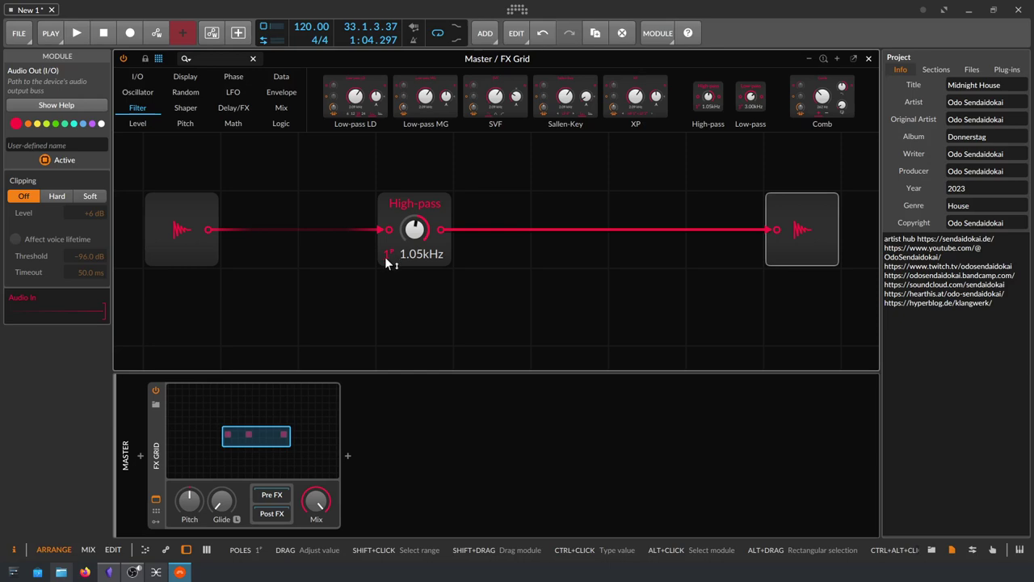
# Step: Set the High-pass module to 3 poles with a cutoff of 170 Hz
pyautogui.moveTo(385, 256)
pyautogui.mouseDown()
pyautogui.moveTo(386, 240)
pyautogui.moveTo(385, 256)
pyautogui.mouseUp()
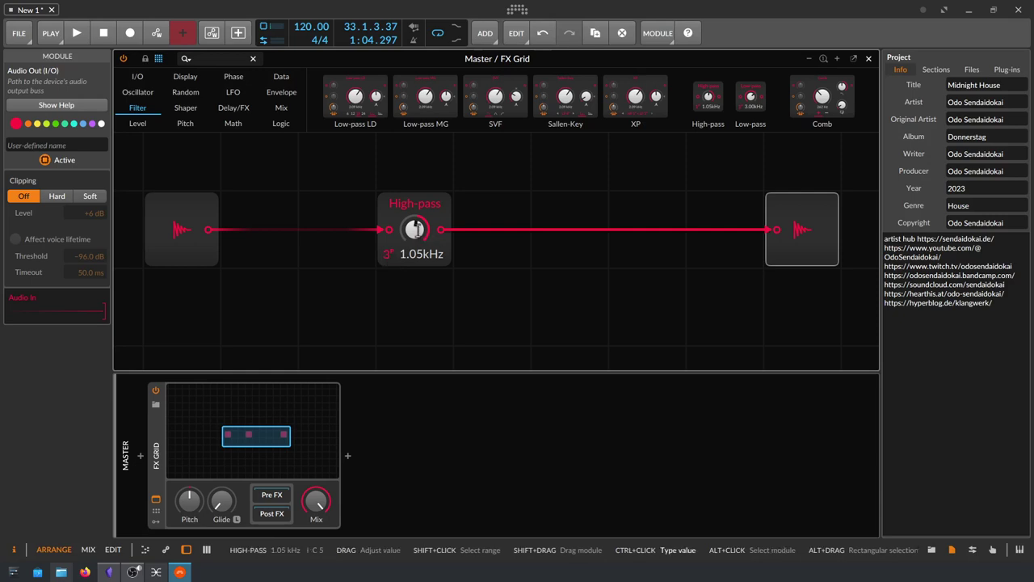
pyautogui.keyDown('ctrl'); pyautogui.click(417, 232); pyautogui.keyUp('ctrl')
pyautogui.write('170hz')
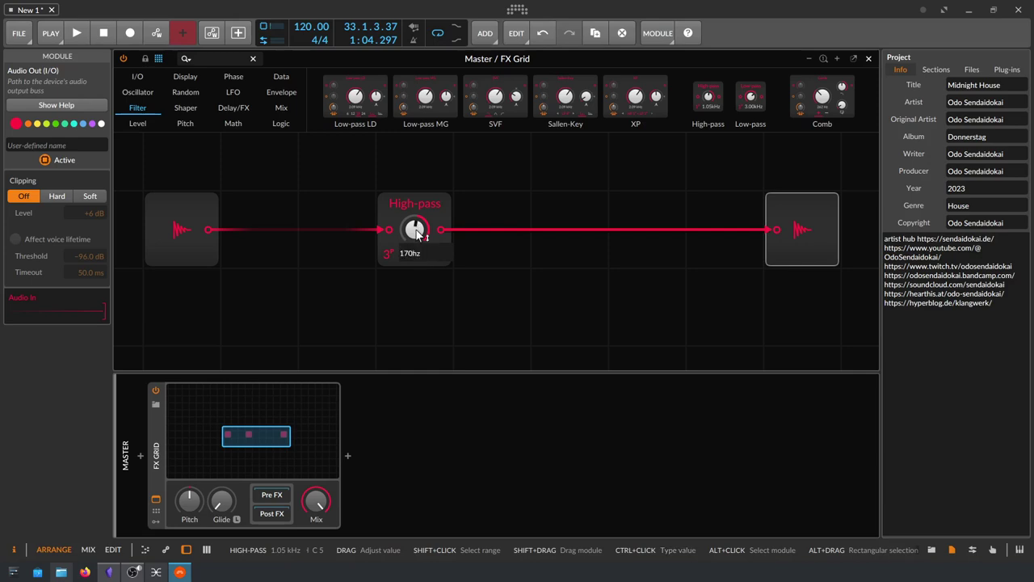
pyautogui.press('Return')
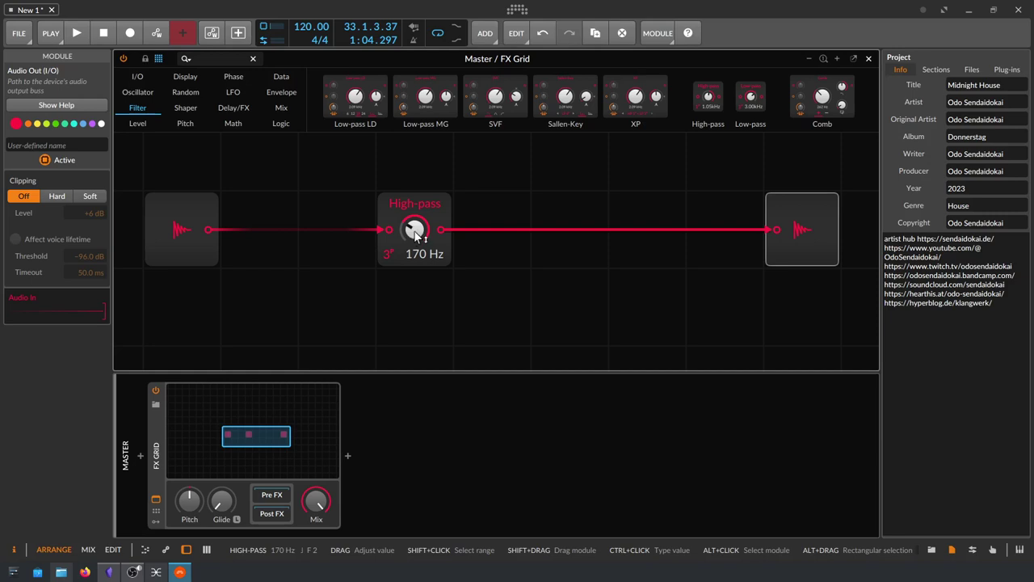
# Step: Insert a Low-pass filter module between the High-pass and Audio Out modules, placing it near the High-pass
pyautogui.click(764, 173)
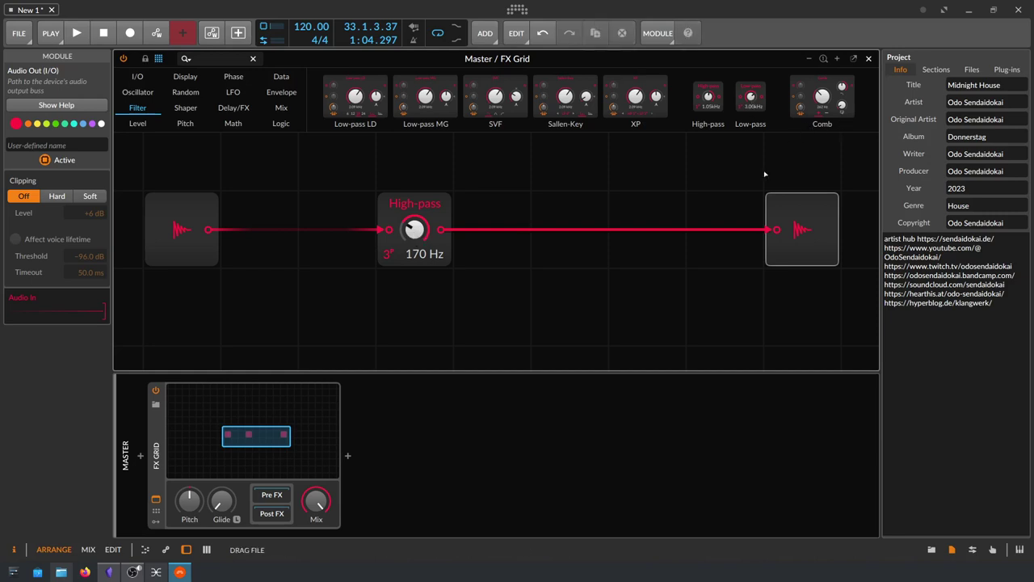
pyautogui.moveTo(777, 232); pyautogui.dragTo(777, 234)
pyautogui.moveTo(729, 204); pyautogui.dragTo(596, 207)
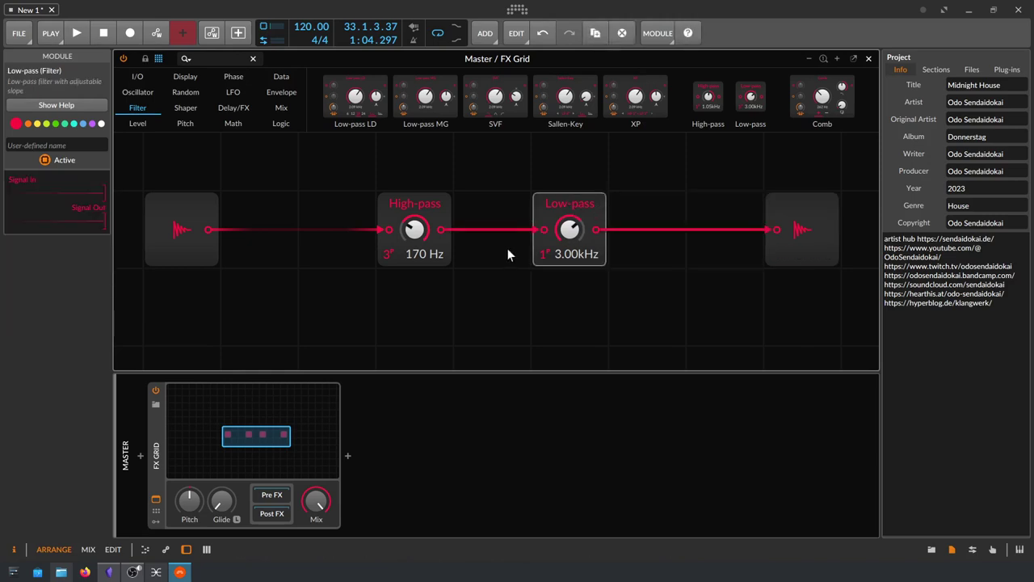
# Step: Set the Low-pass module to 3 poles with a cutoff of 5 kHz
pyautogui.moveTo(546, 262); pyautogui.dragTo(547, 261)
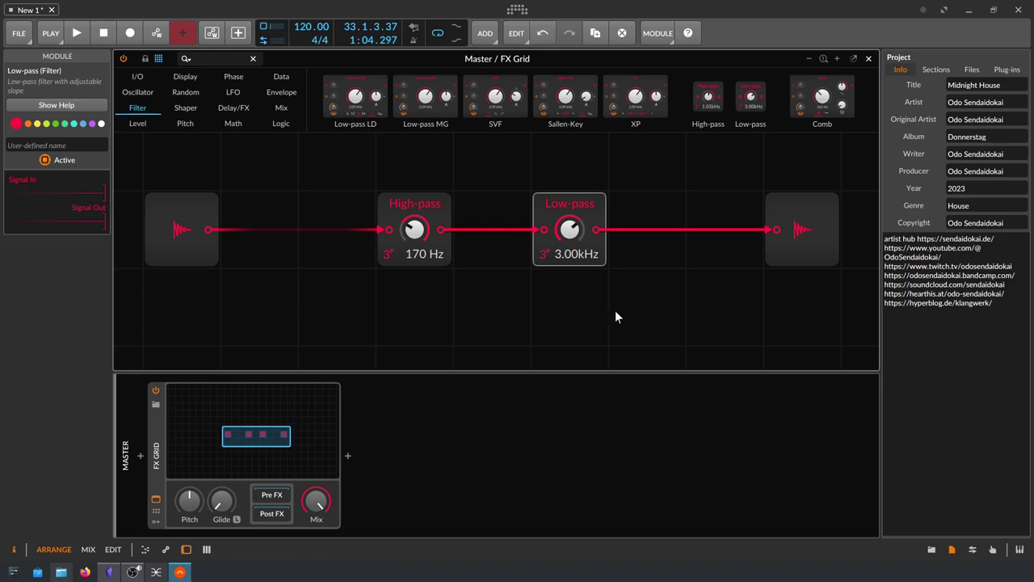
pyautogui.keyDown('ctrl'); pyautogui.click(572, 232); pyautogui.keyUp('ctrl')
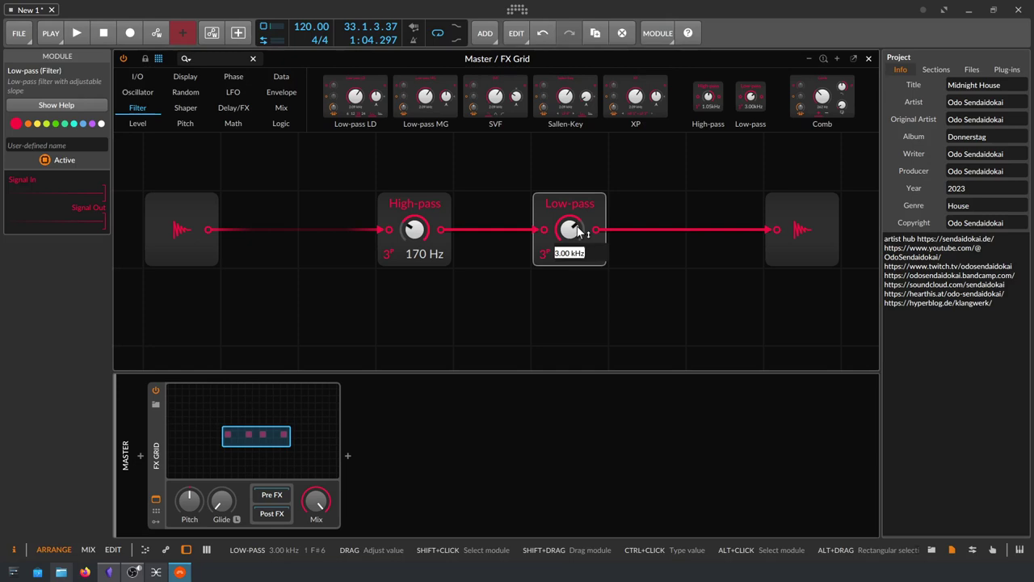
pyautogui.write('5k')
pyautogui.press('Return')
# Step: Colour both the High-pass and Low-pass modules yellow and close the patch editor
pyautogui.moveTo(358, 164); pyautogui.dragTo(568, 304)
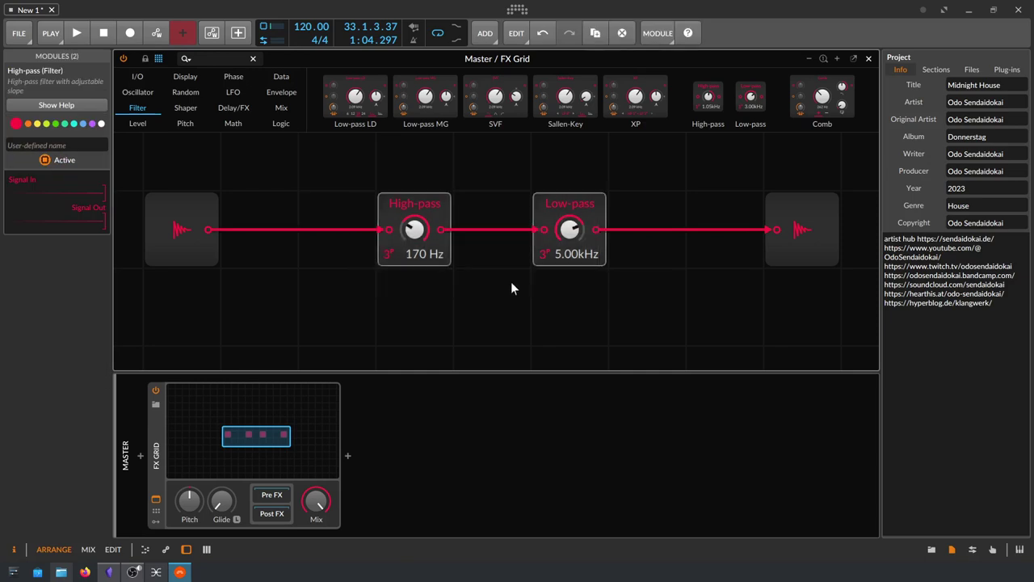
pyautogui.click(37, 124)
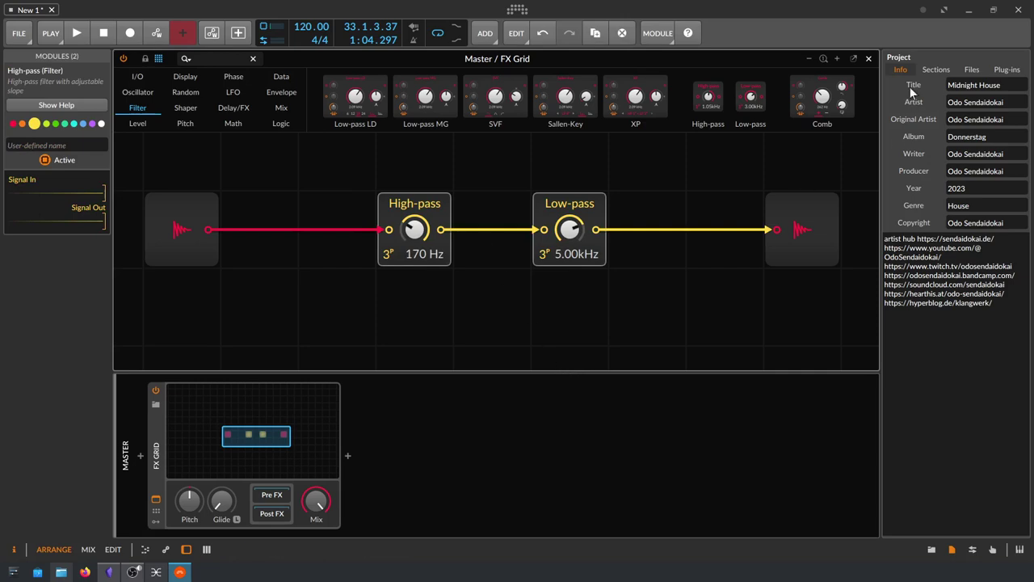
pyautogui.click(868, 58)
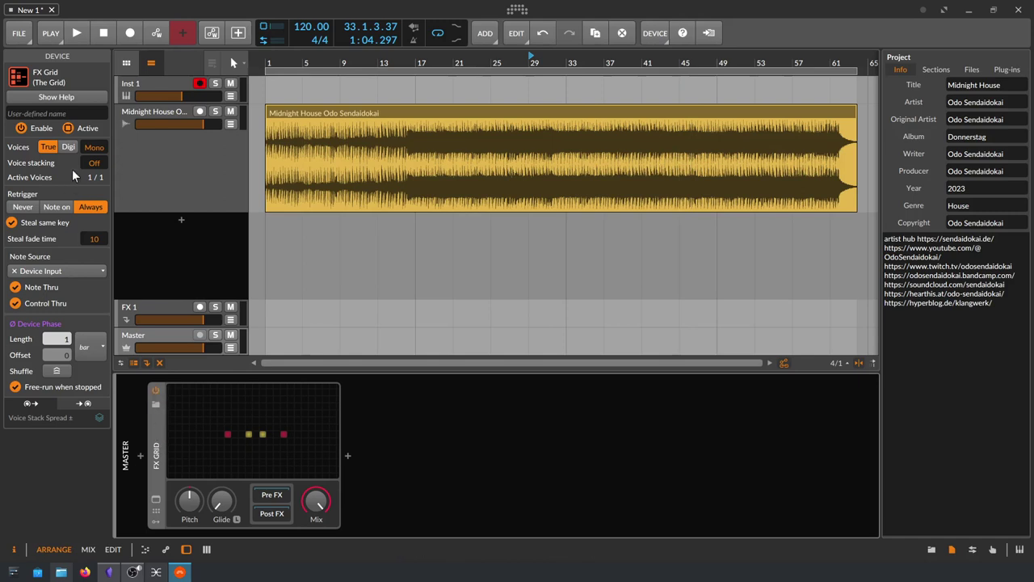
# Step: Name the FX Grid device "Auratone FX Grid"
pyautogui.click(61, 114)
pyautogui.write('Aura')
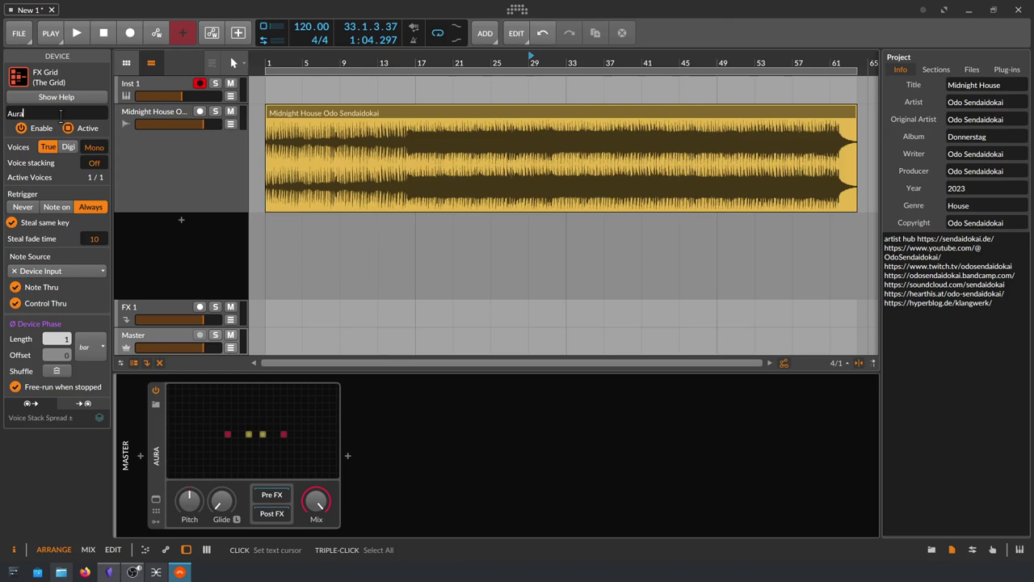
pyautogui.write('tone FX Grid')
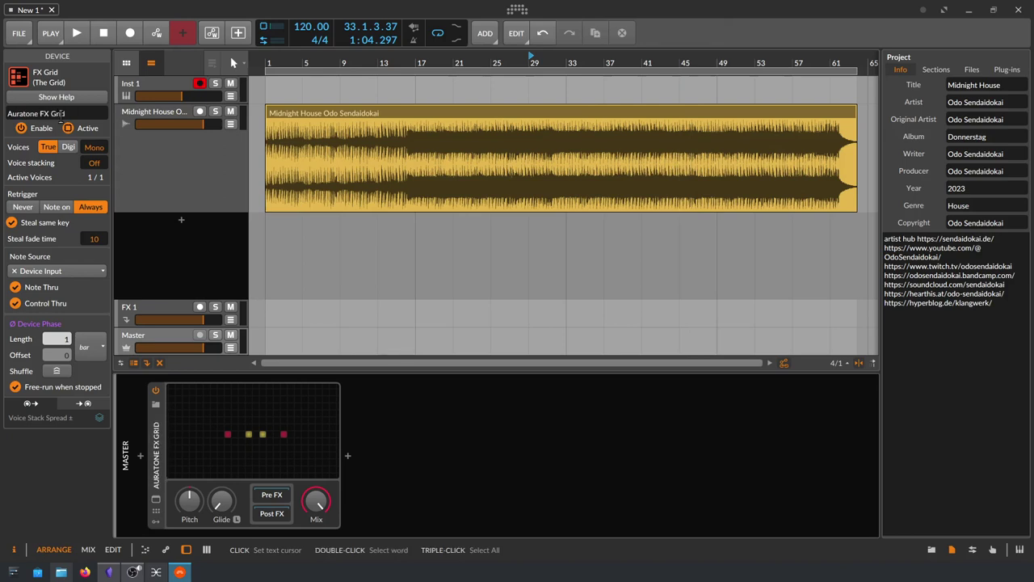
pyautogui.press('Return')
# Step: Save the device as preset "Auratone FX Grid" in category EQ, with the description "170Hz 18db LoCut" and "5Khz 18db HiCut" on separate lines
pyautogui.hotkey('ctrl', 'c')
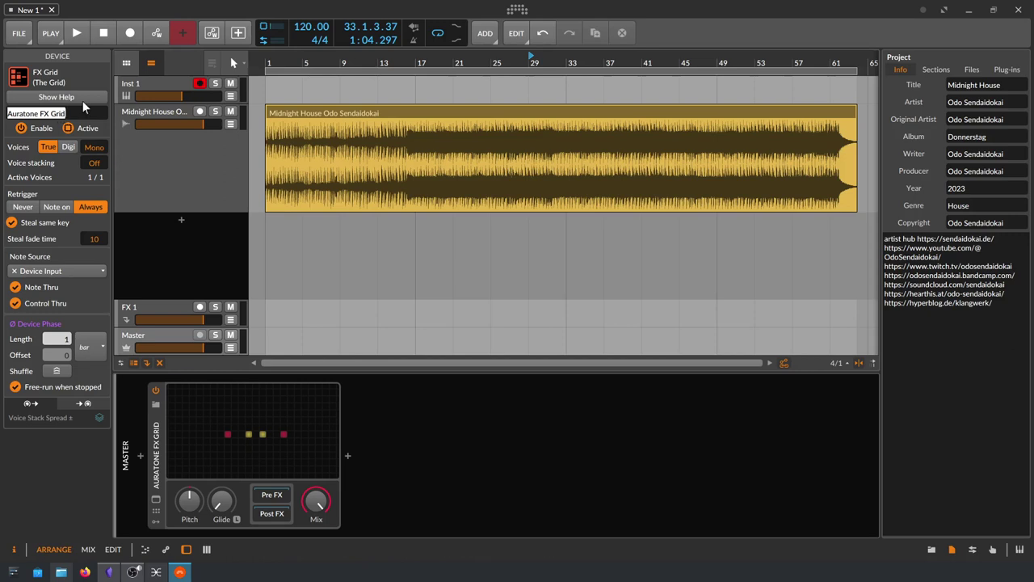
pyautogui.rightClick(159, 459)
pyautogui.click(203, 406)
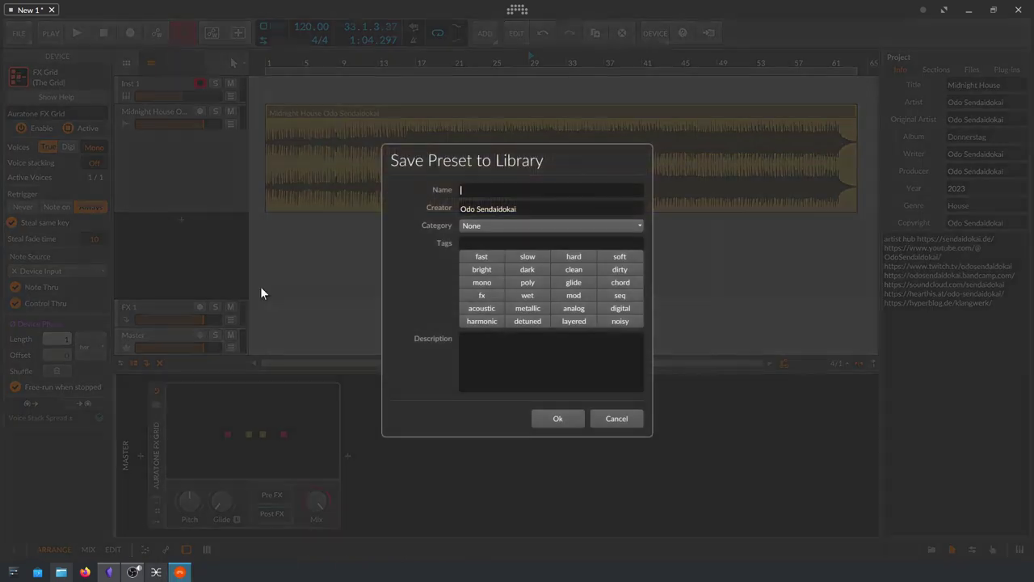
pyautogui.hotkey('ctrl', 'v')
pyautogui.click(477, 227)
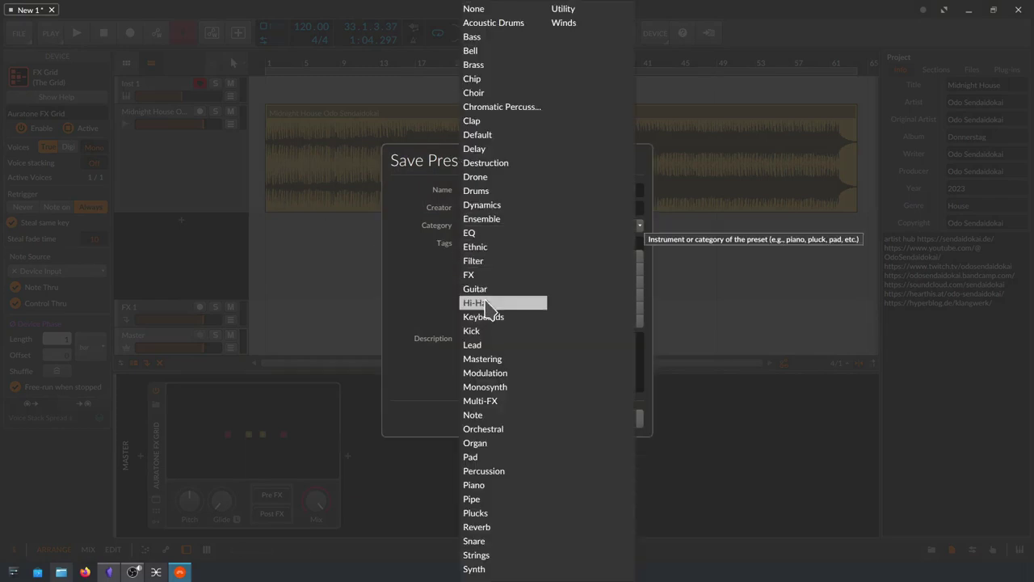
pyautogui.click(476, 233)
pyautogui.click(504, 345)
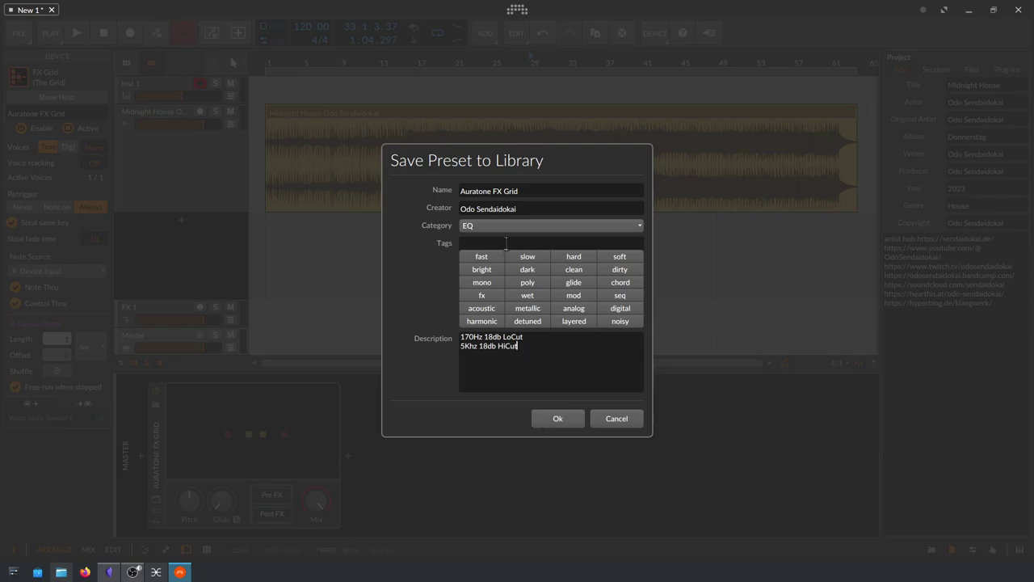
pyautogui.click(558, 418)
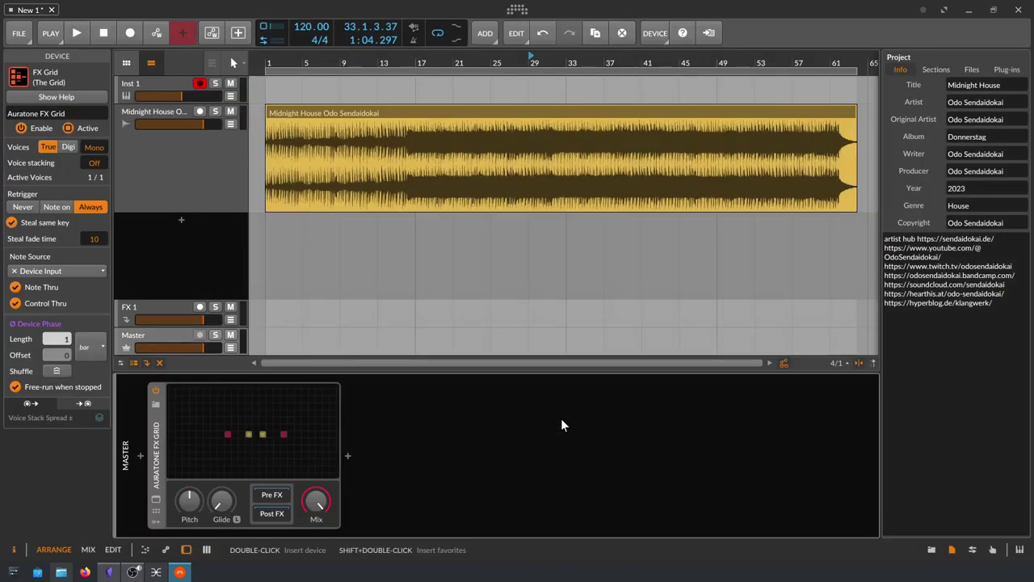
# Step: Switch off the Auratone FX Grid device, select the Master track, and check the clipping setting of the patch's Audio Out module
pyautogui.click(157, 391)
pyautogui.click(158, 332)
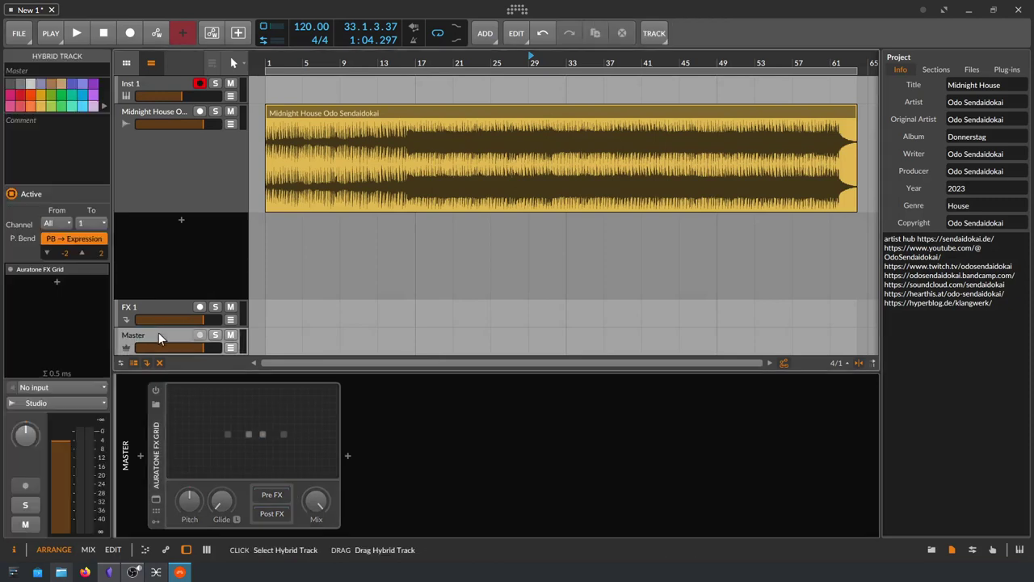
pyautogui.doubleClick(276, 439)
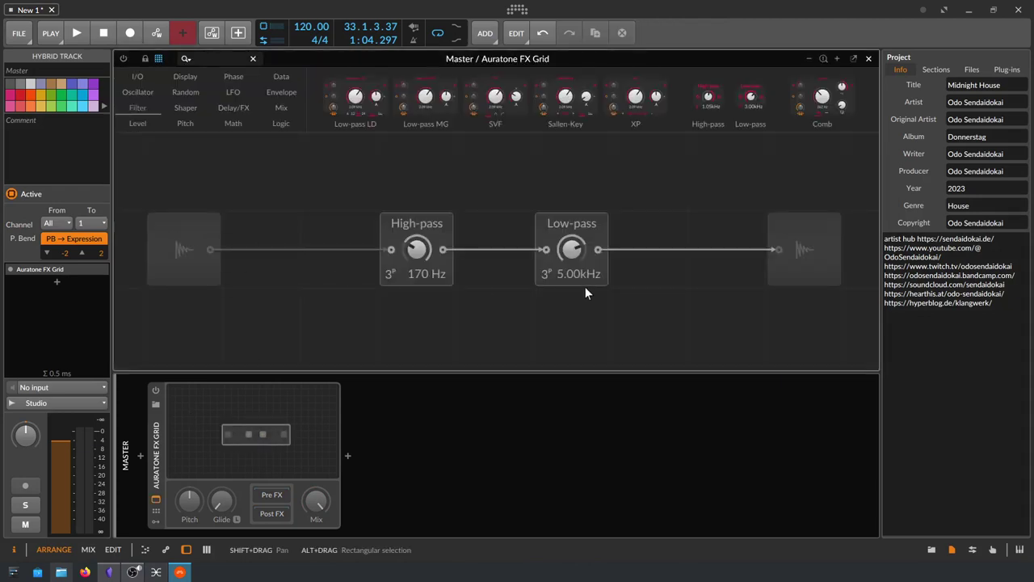
pyautogui.click(796, 227)
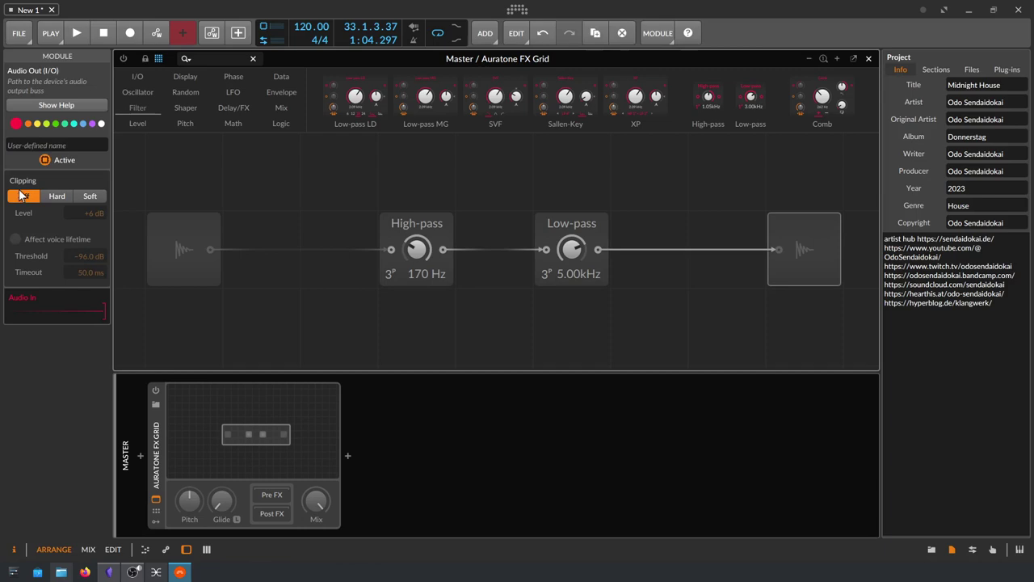
pyautogui.click(869, 58)
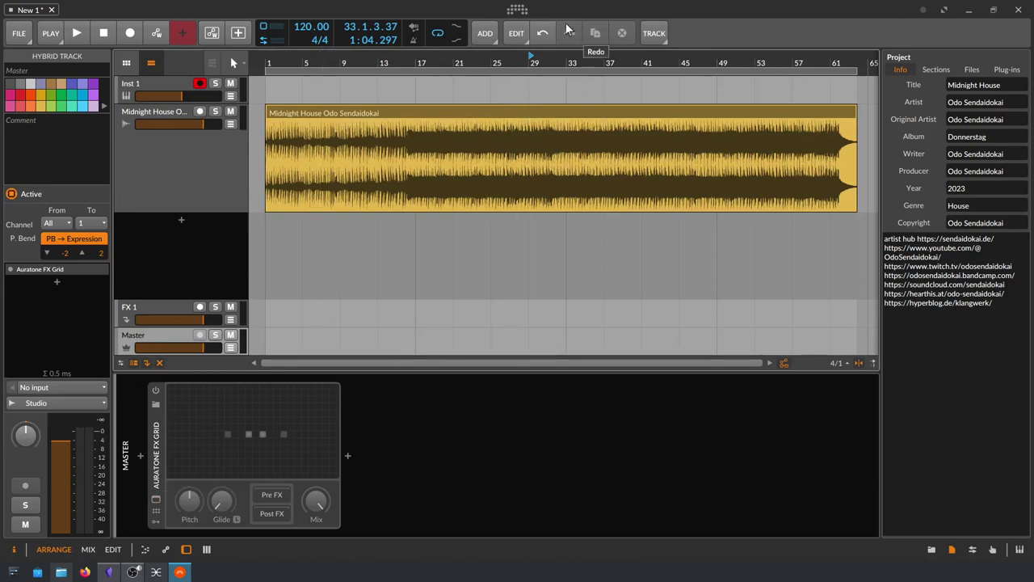
# Step: Play the song from bar 29 to compare its sound with Auratone FX Grid off and on, then leave it off and reset the Master peak meter
pyautogui.click(533, 57)
pyautogui.press('space')
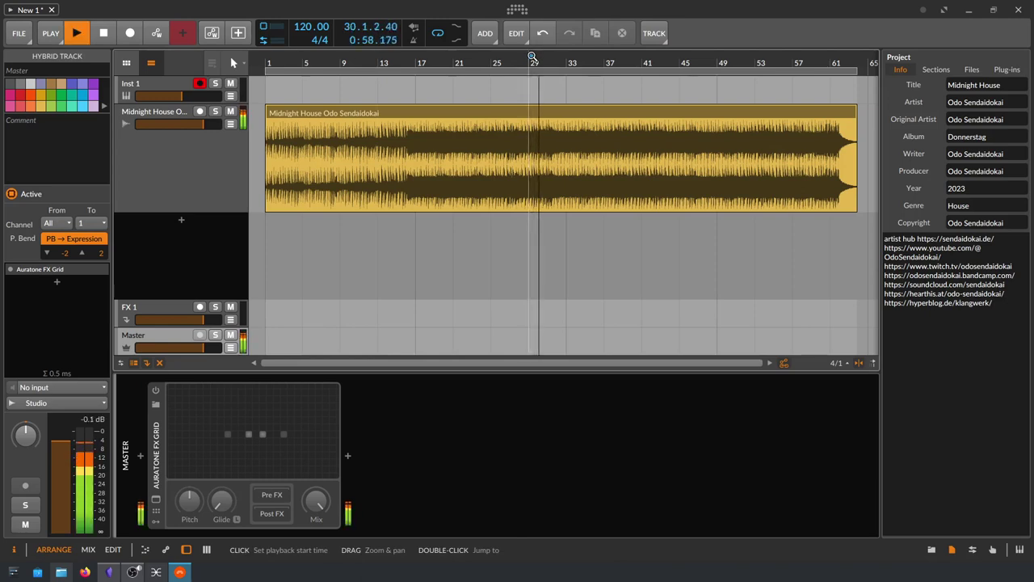
pyautogui.click(156, 393)
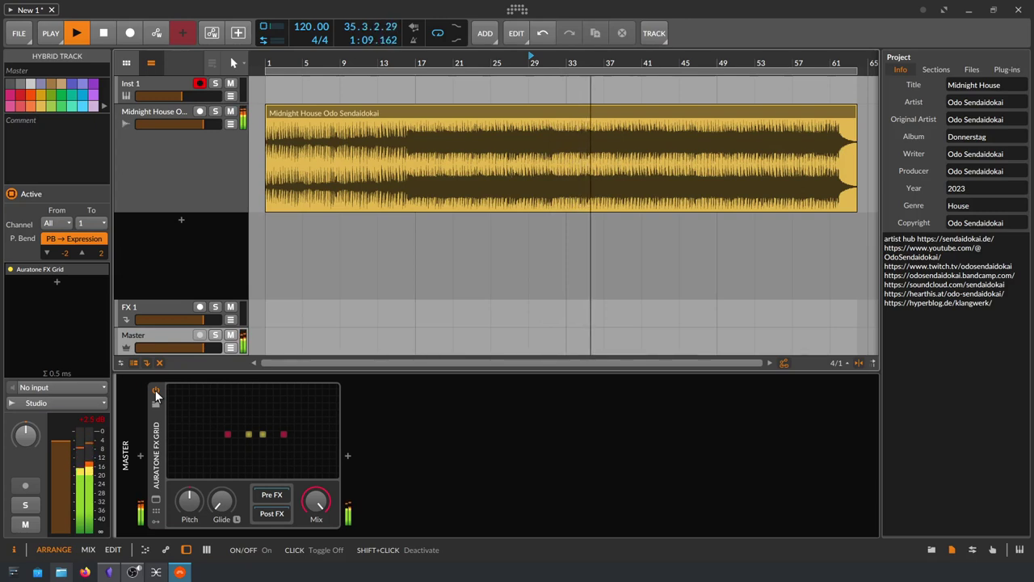
pyautogui.press('space')
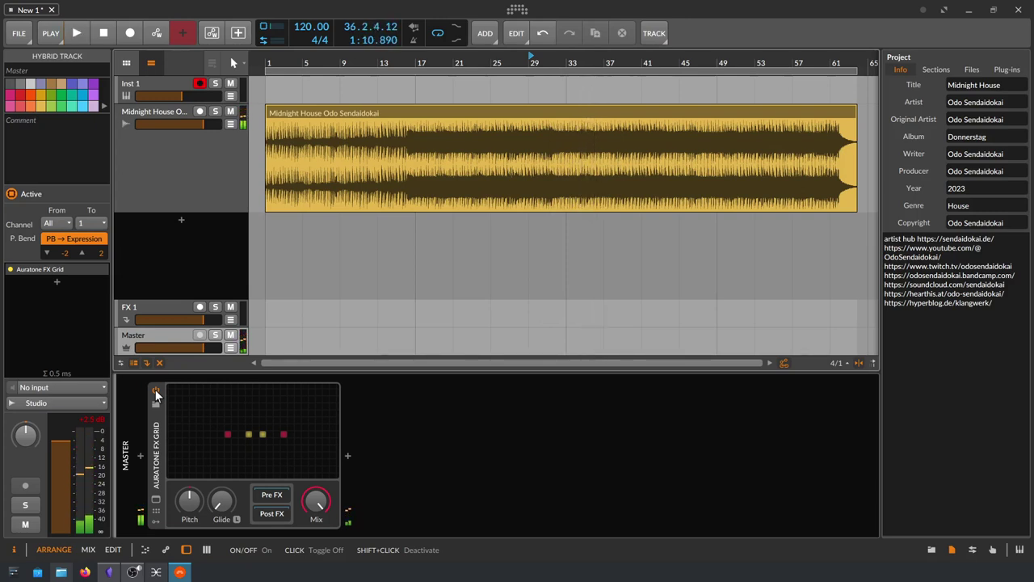
pyautogui.click(156, 393)
pyautogui.press('space')
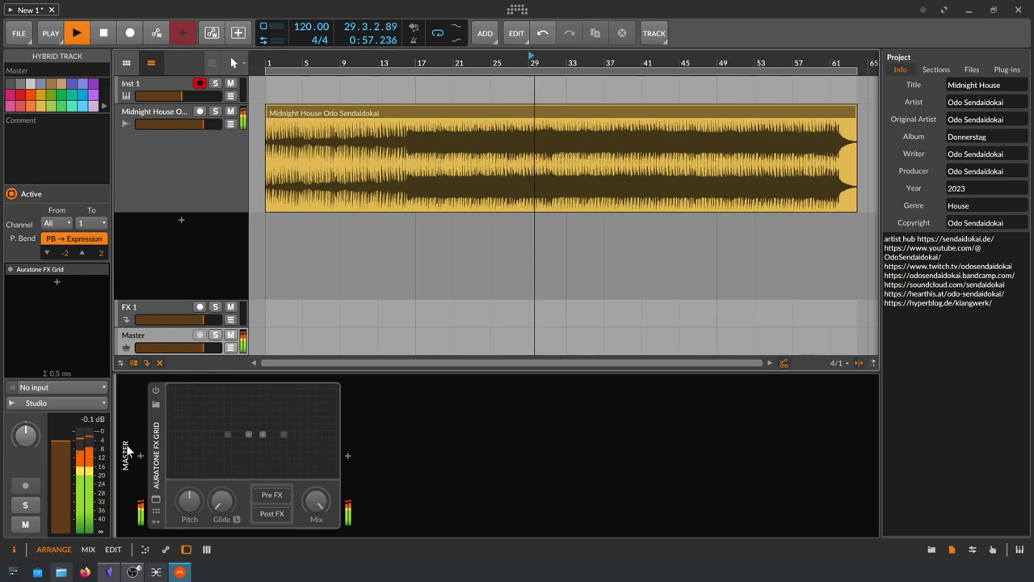
pyautogui.click(156, 390)
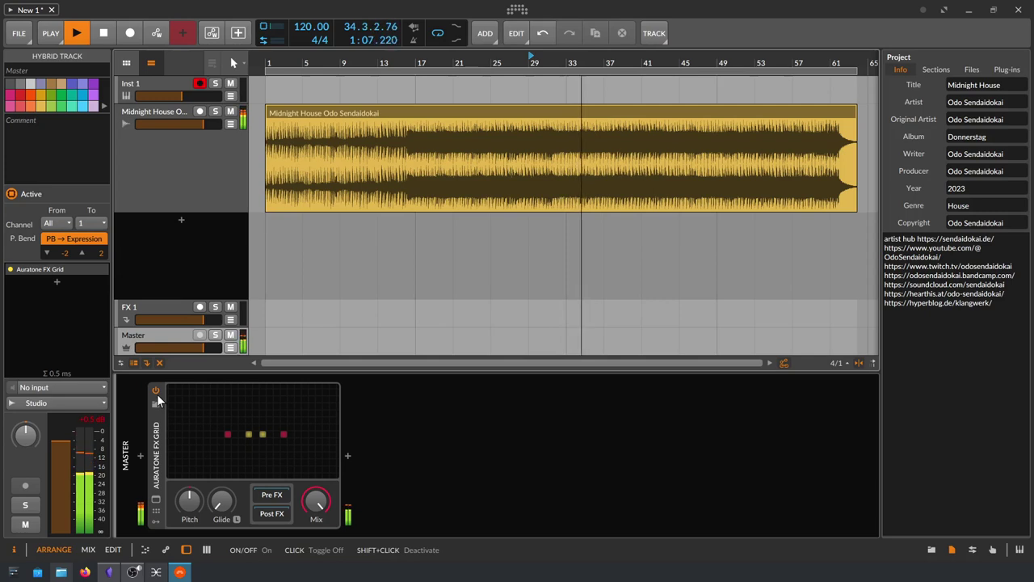
pyautogui.press('space')
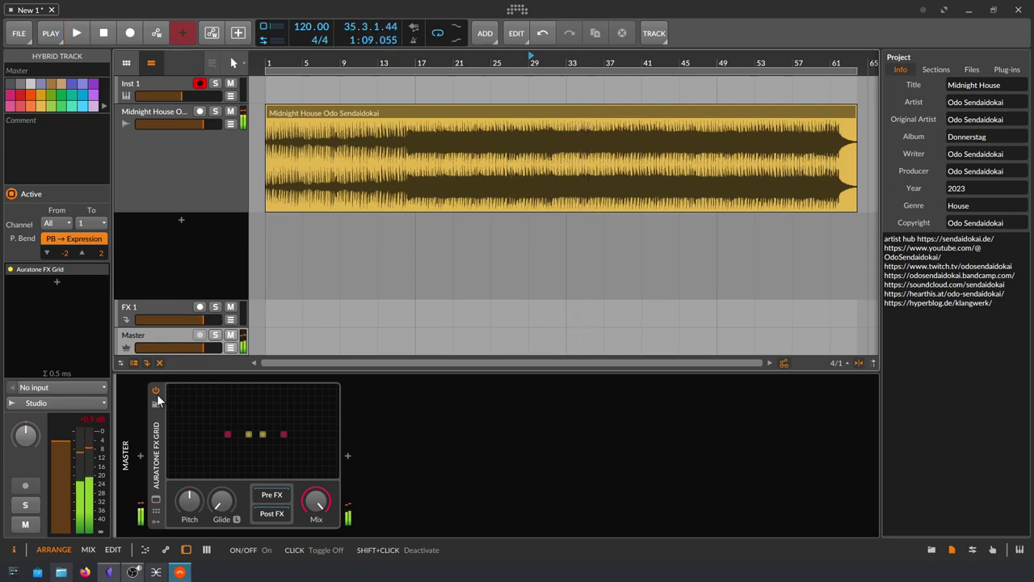
pyautogui.click(156, 392)
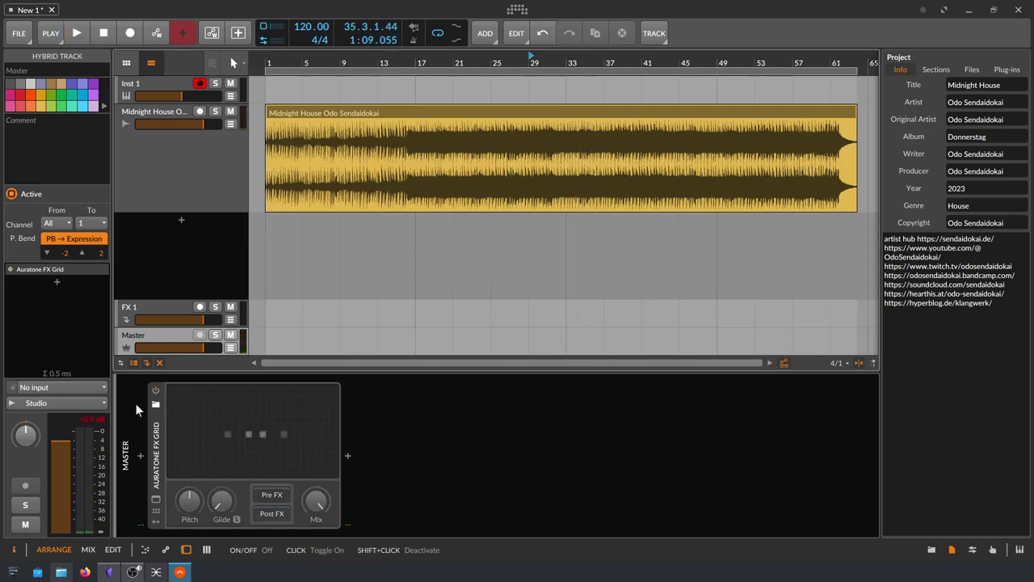
pyautogui.click(93, 420)
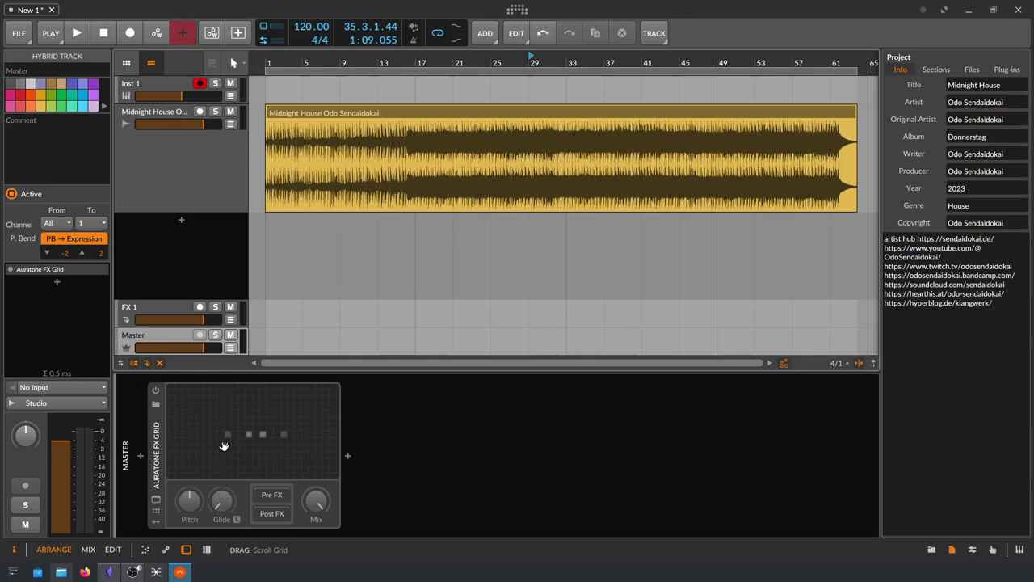
# Step: Review the Auratone FX Grid patch again, including the Audio Out module's clipping options, and close the patch editor
pyautogui.doubleClick(256, 436)
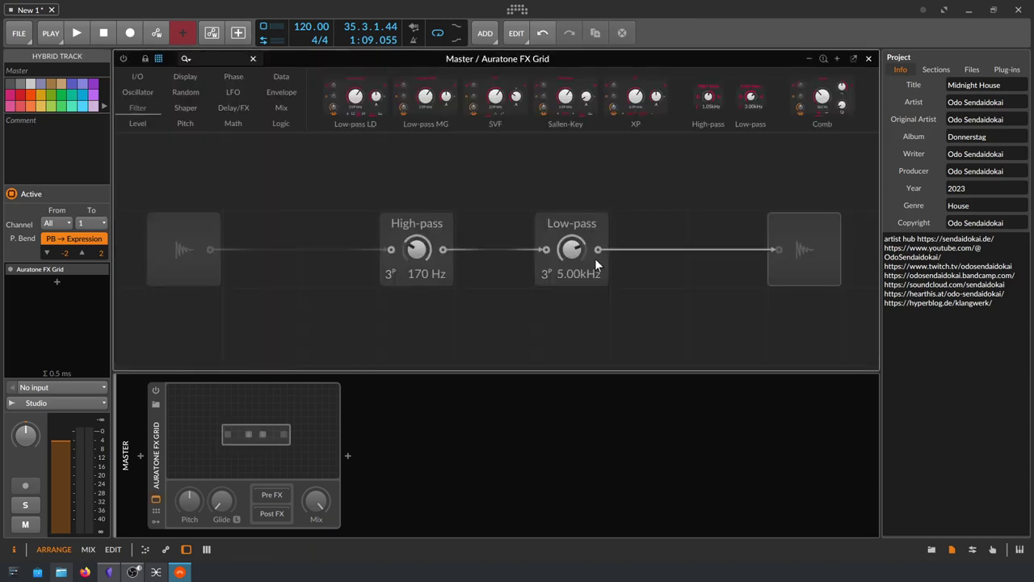
pyautogui.click(803, 233)
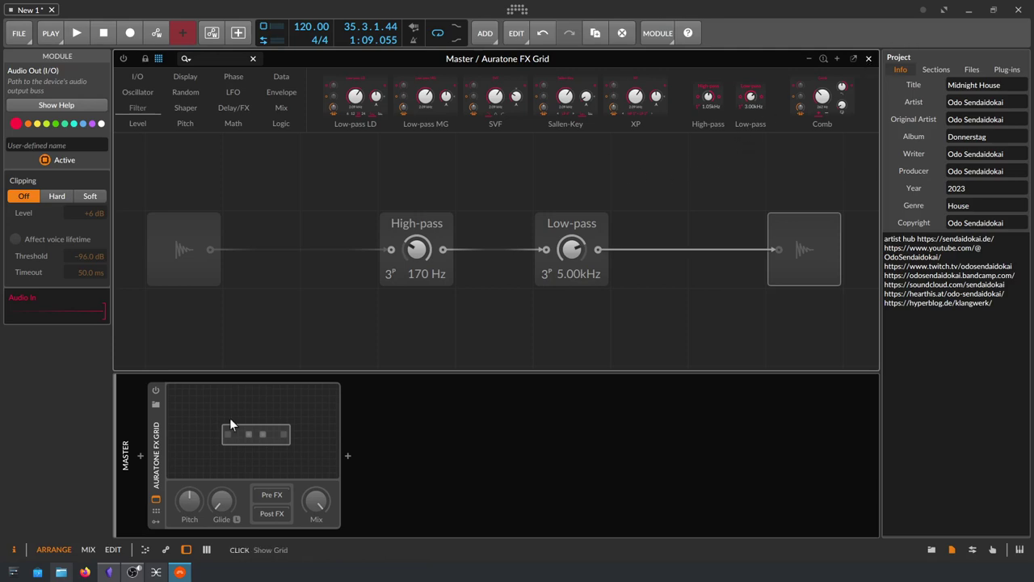
pyautogui.click(868, 61)
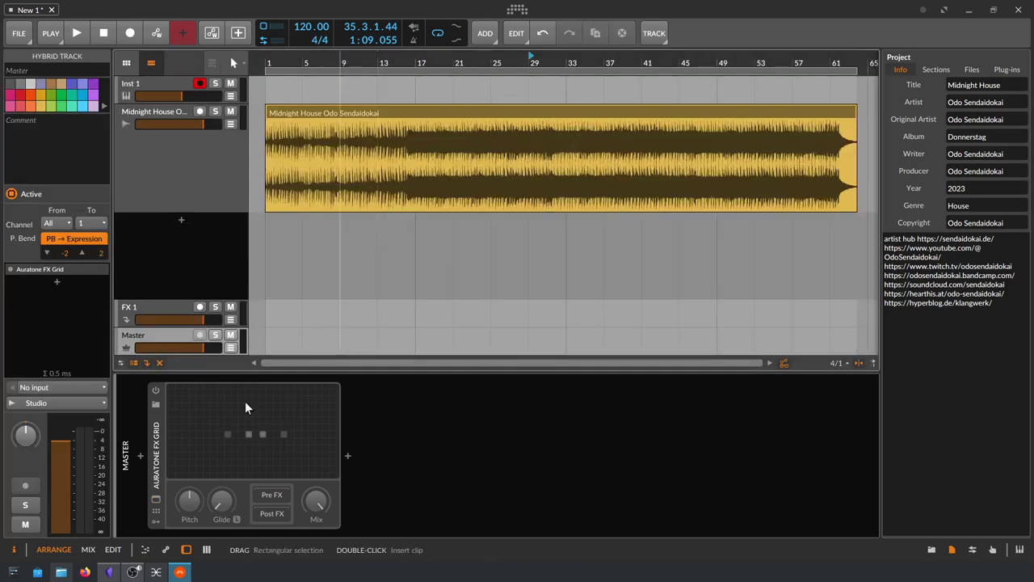